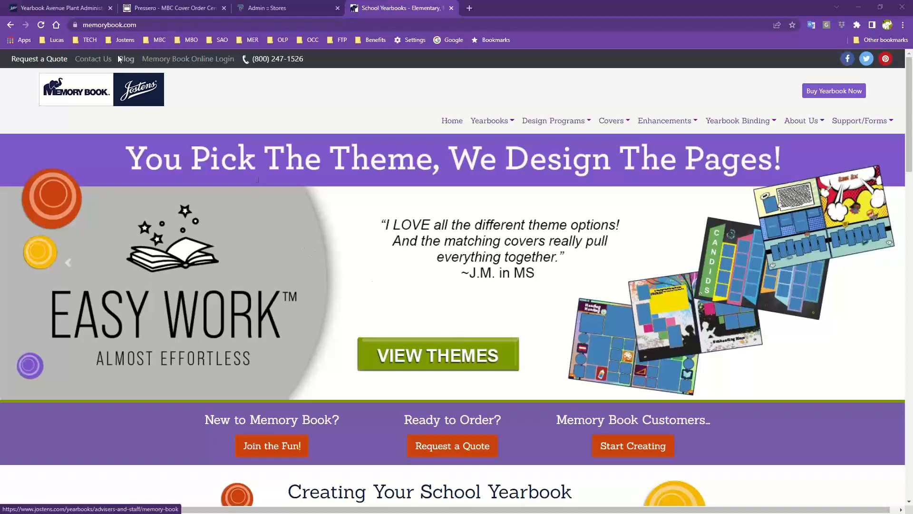
Open the Memory Book Online Login page in a new tab from memorybook.com.
{"action": "left_click", "coordinate": [201, 61]}
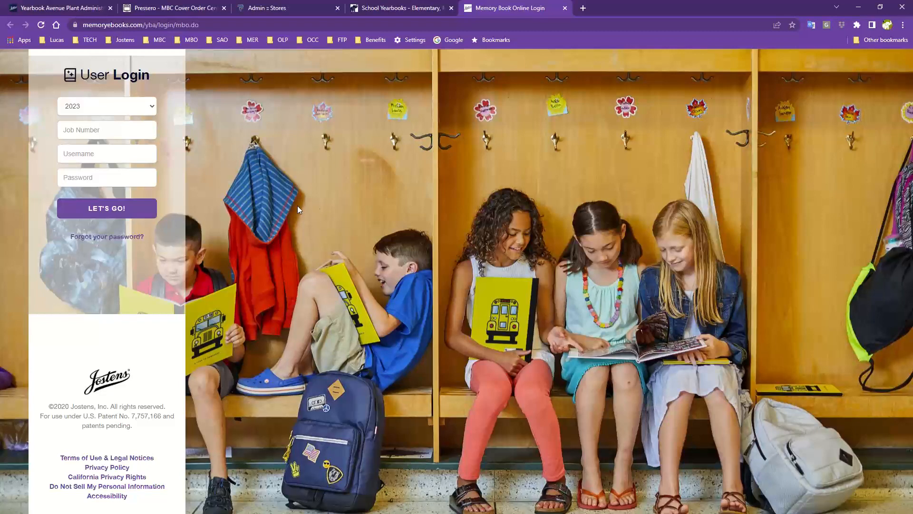
Enter the job number, the username and the account password in the 2023 login form.
{"action": "left_click", "coordinate": [121, 130]}
{"action": "type", "text": "800015"}
{"action": "key", "text": "Tab"}
{"action": "type", "text": "adviser"}
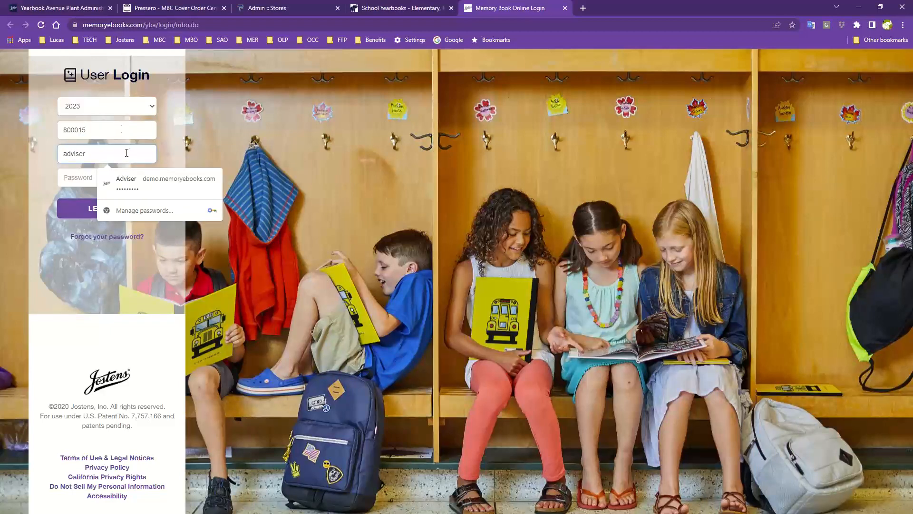
{"action": "left_click_drag", "start_coordinate": [126, 153], "coordinate": [45, 139]}
{"action": "key", "text": "BackSpace"}
{"action": "type", "text": "adviser"}
{"action": "key", "text": "Tab"}
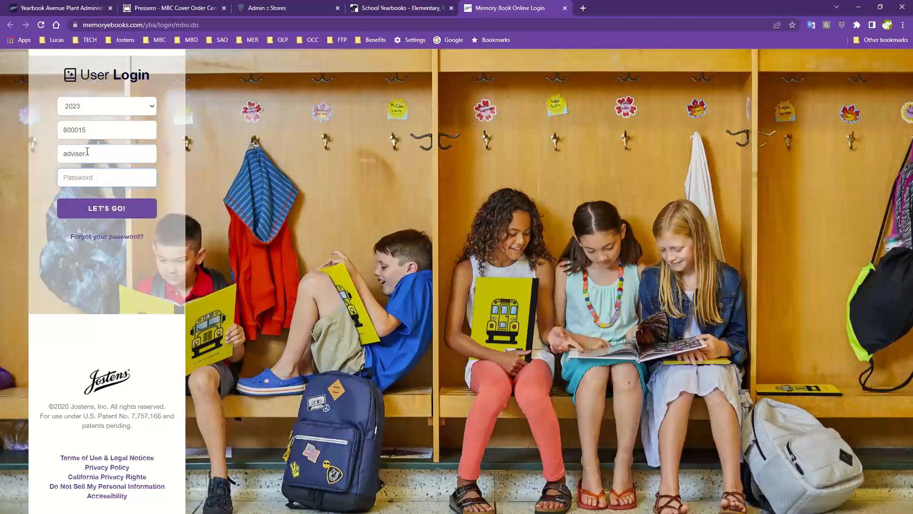
{"action": "type", "text": "•••••••"}
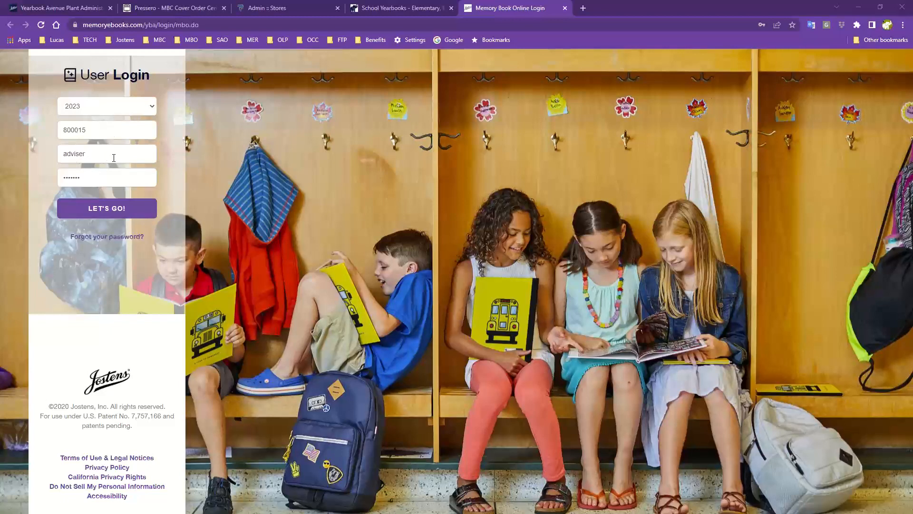
Sign in with LET'S GO, then close the saved-passwords warning and decline saving the password.
{"action": "left_click", "coordinate": [82, 215]}
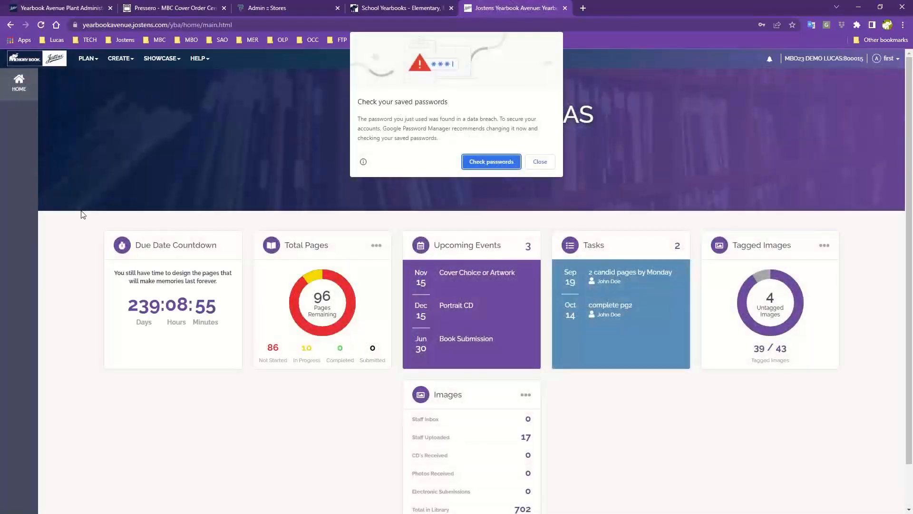
{"action": "left_click", "coordinate": [540, 161]}
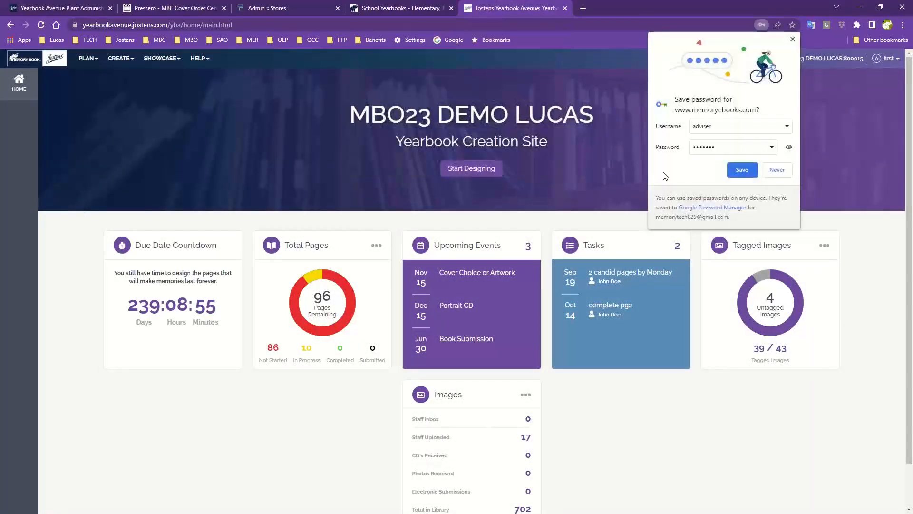
{"action": "left_click", "coordinate": [778, 171]}
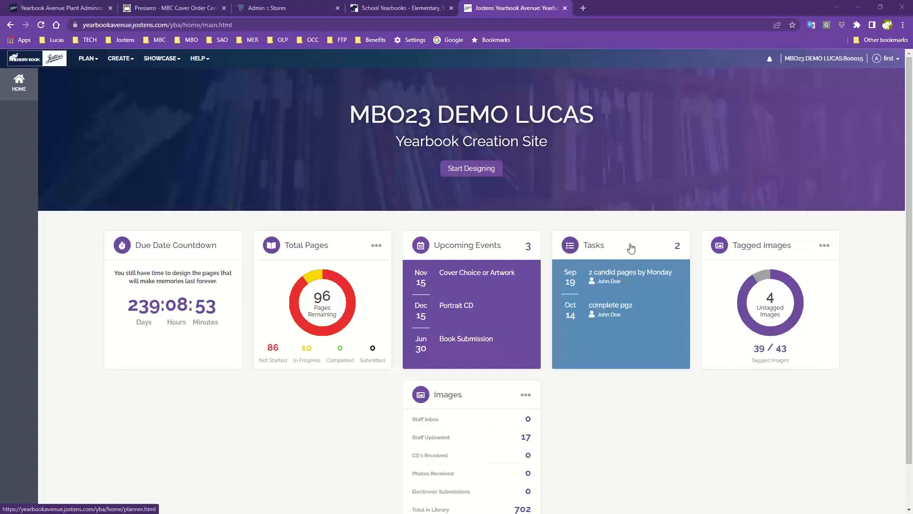
{"action": "left_click", "coordinate": [606, 248]}
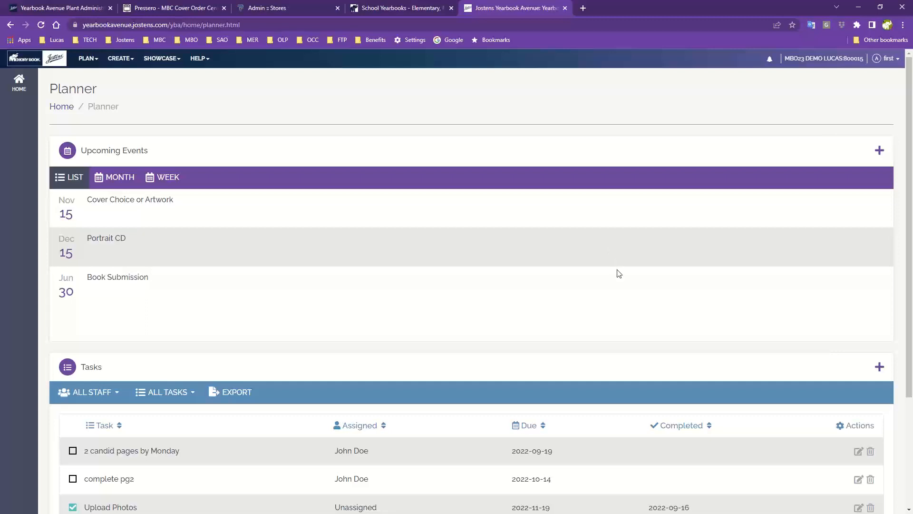
{"action": "scroll", "coordinate": [611, 276], "scroll_direction": "down", "scroll_amount": 2}
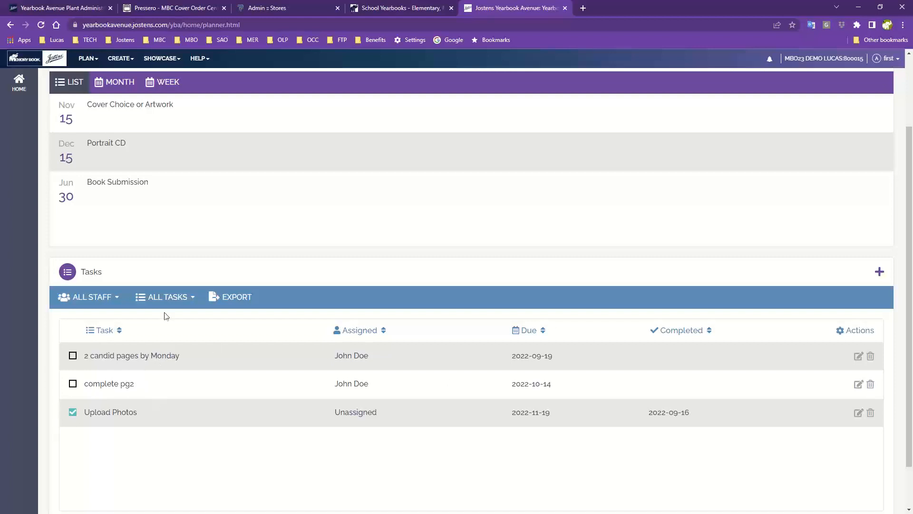
{"action": "left_click", "coordinate": [48, 61]}
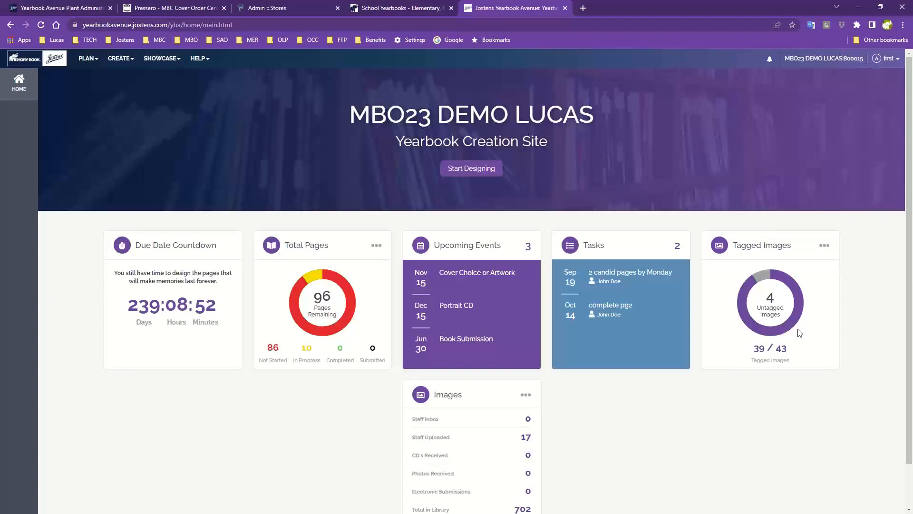
{"action": "scroll", "coordinate": [799, 332], "scroll_direction": "down", "scroll_amount": 1}
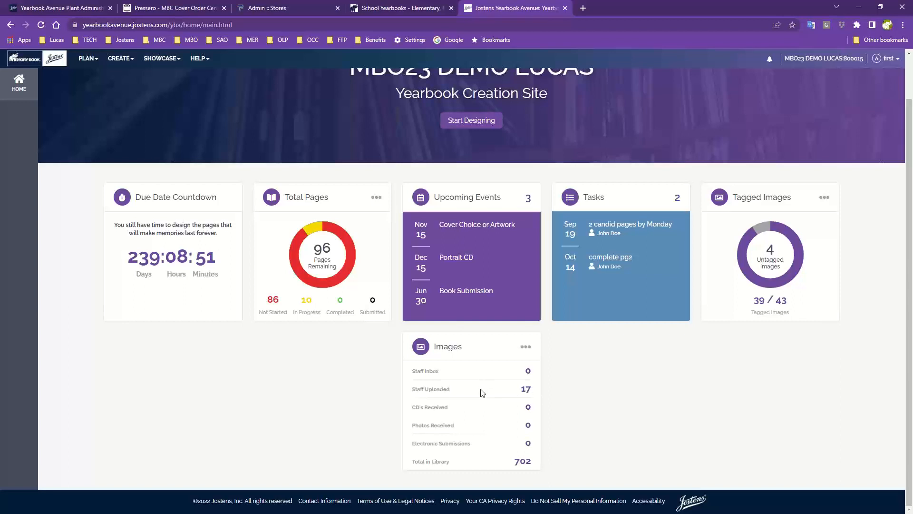
{"action": "scroll", "coordinate": [490, 393], "scroll_direction": "up", "scroll_amount": 1}
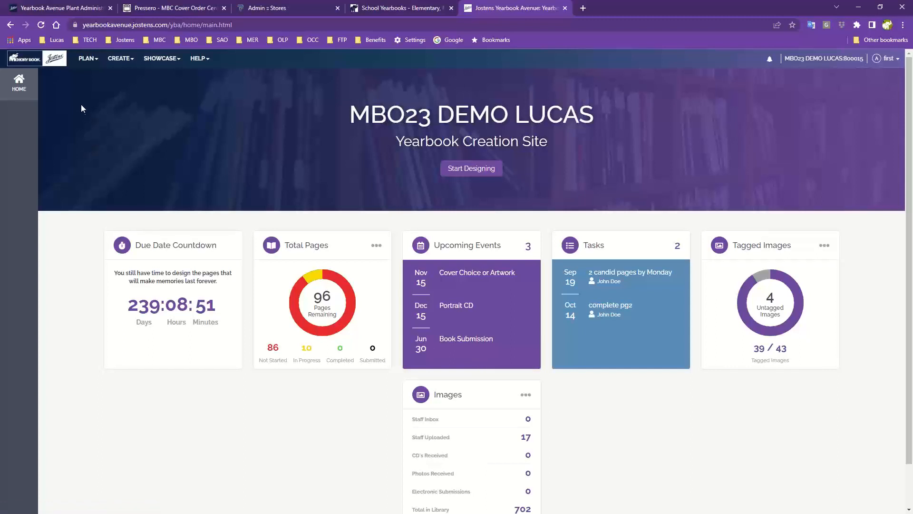
Compare the PLAN and CREATE menu options, finishing with the PLAN options showing.
{"action": "left_click", "coordinate": [86, 60]}
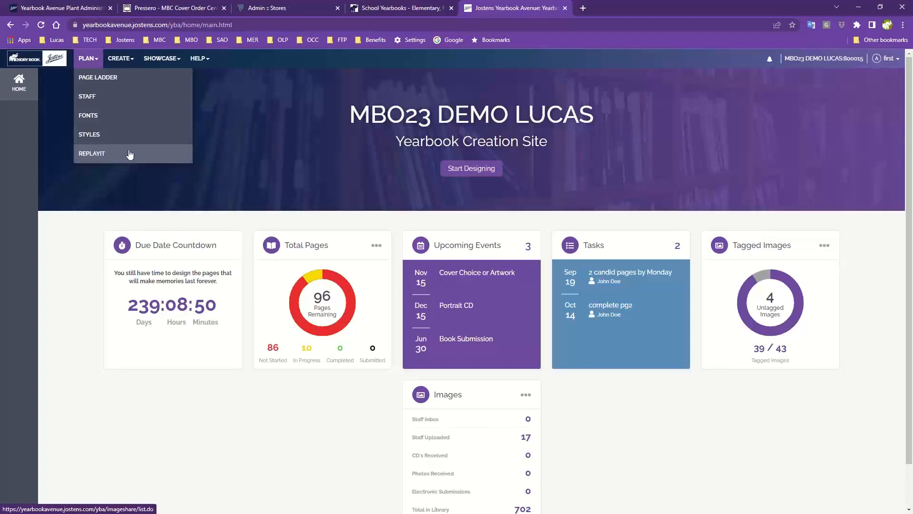
{"action": "left_click", "coordinate": [122, 61]}
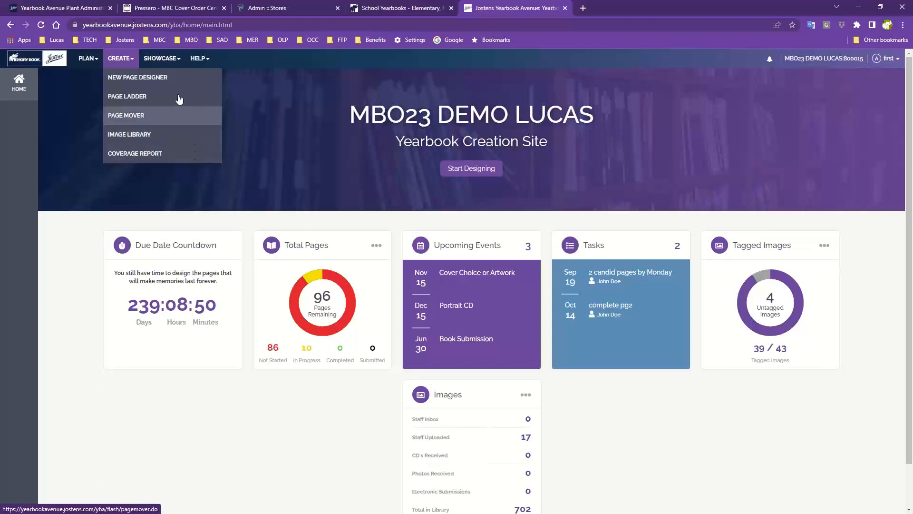
{"action": "left_click", "coordinate": [84, 60]}
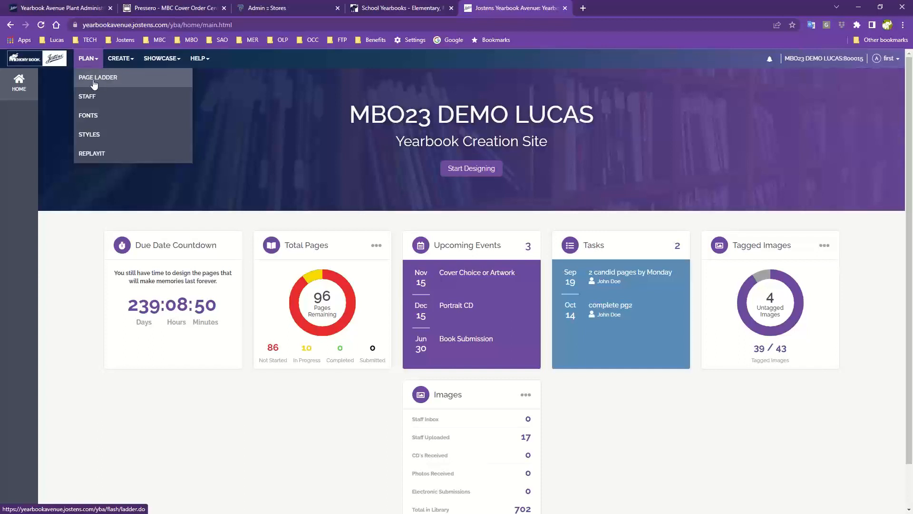
{"action": "left_click", "coordinate": [114, 63]}
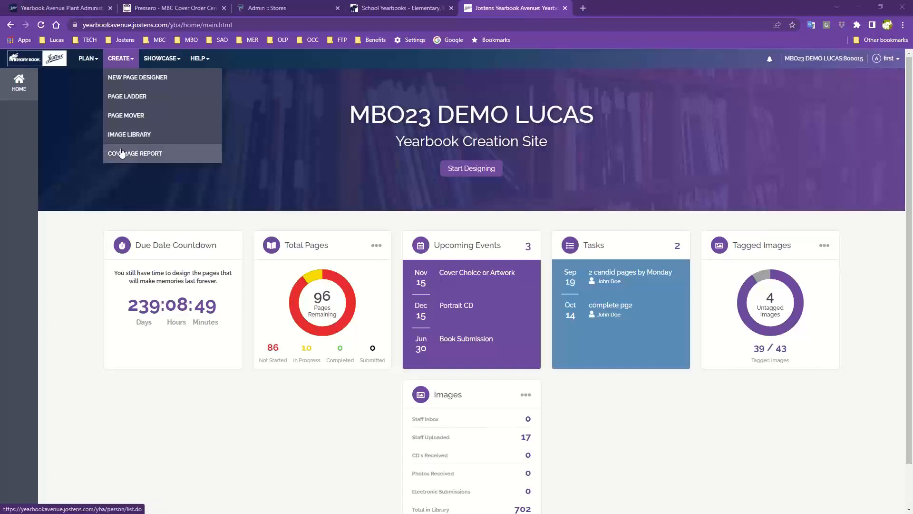
{"action": "left_click", "coordinate": [87, 59]}
{"action": "left_click", "coordinate": [92, 78]}
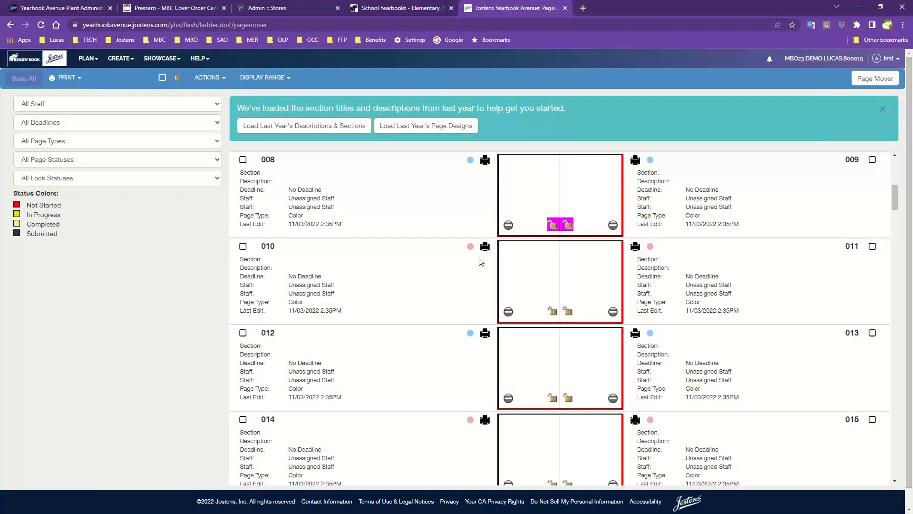
{"action": "scroll", "coordinate": [665, 328], "scroll_direction": "up", "scroll_amount": 6}
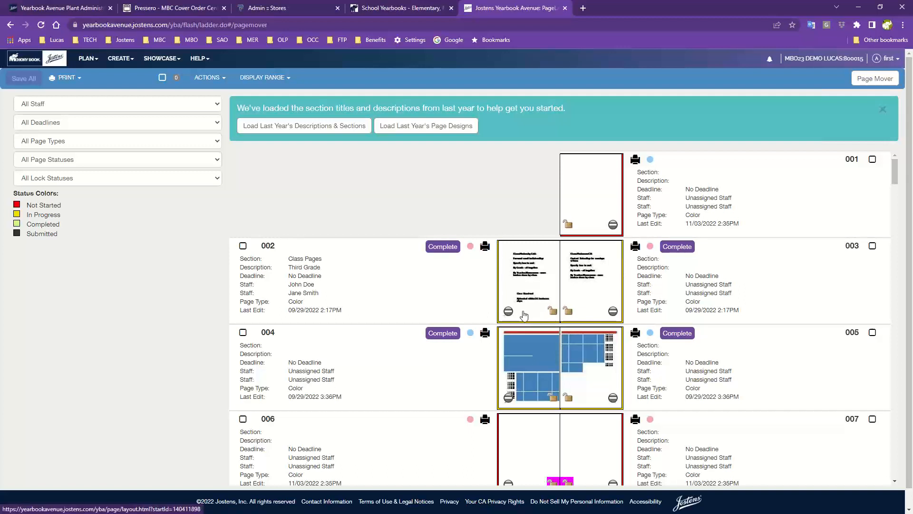
{"action": "left_click", "coordinate": [443, 247]}
{"action": "left_click", "coordinate": [570, 296]}
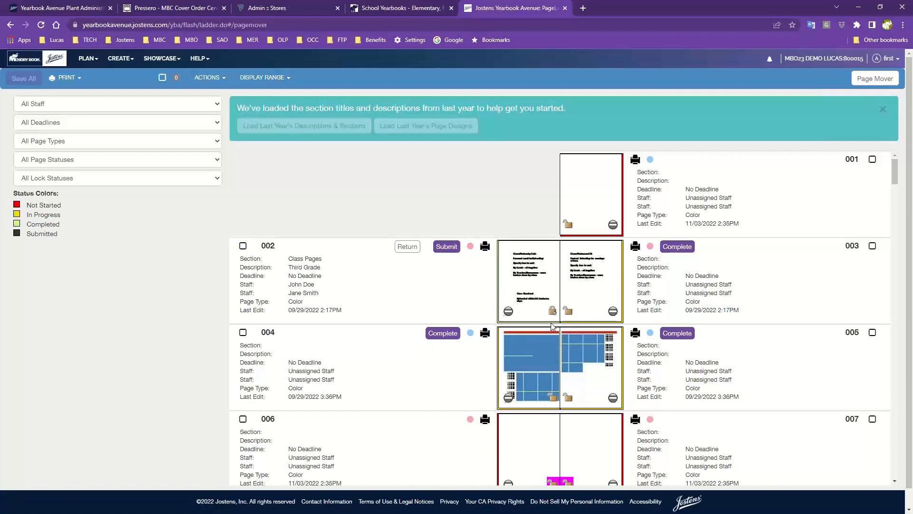
{"action": "left_click", "coordinate": [412, 251]}
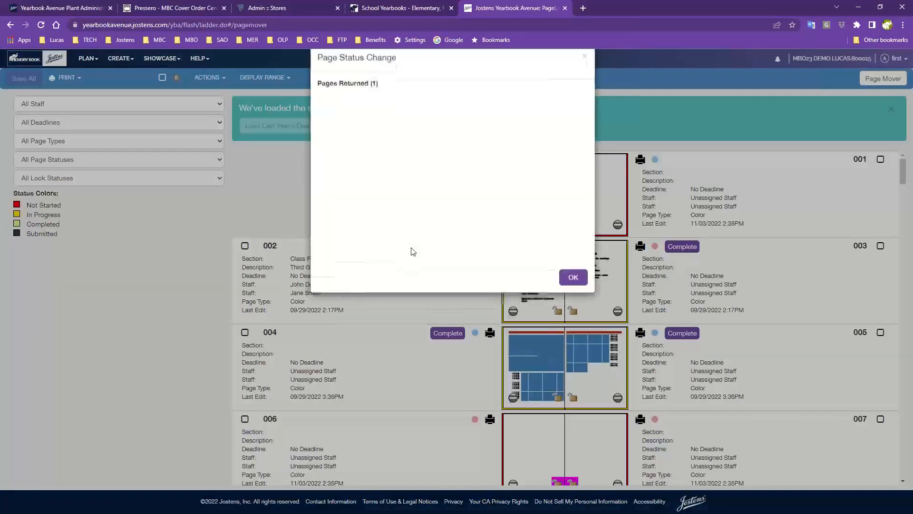
{"action": "left_click", "coordinate": [571, 298]}
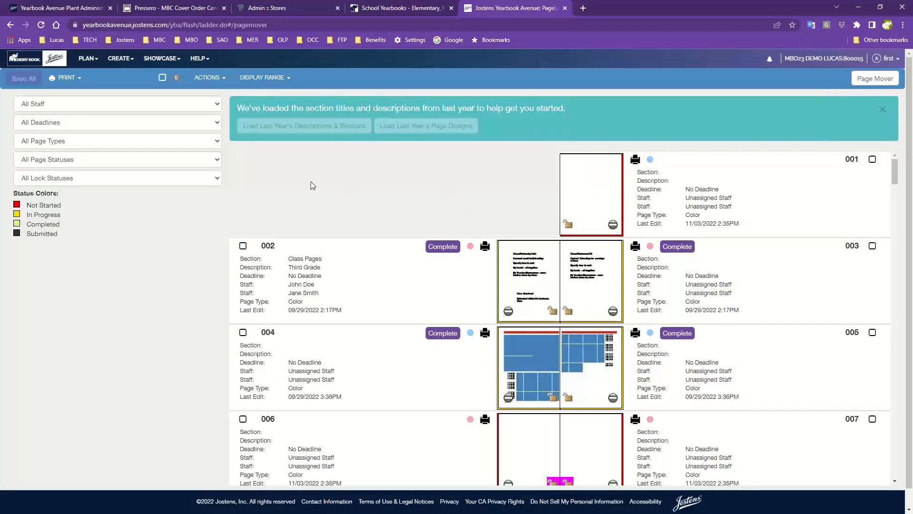
{"action": "scroll", "coordinate": [313, 185], "scroll_direction": "down", "scroll_amount": 5}
{"action": "scroll", "coordinate": [493, 227], "scroll_direction": "up", "scroll_amount": 5}
Reopen the Page Ladder from the CREATE menu.
{"action": "left_click", "coordinate": [120, 58]}
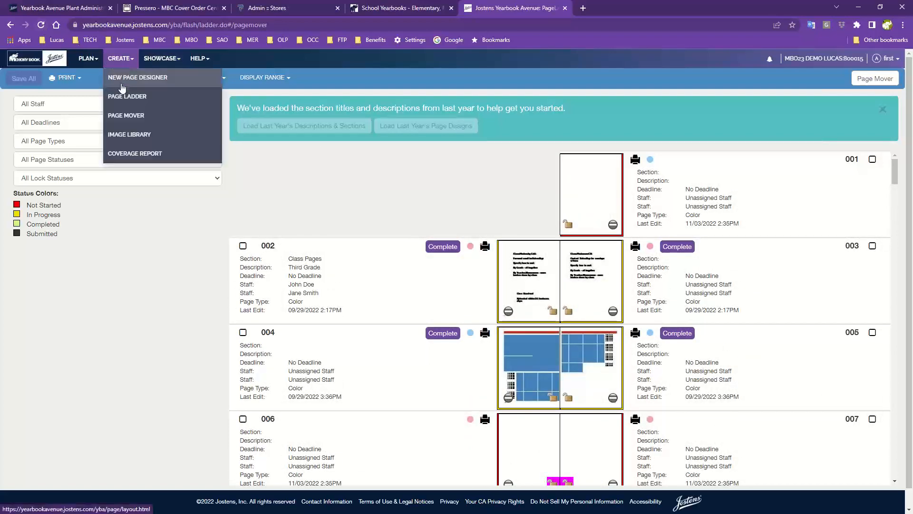
{"action": "left_click", "coordinate": [122, 96]}
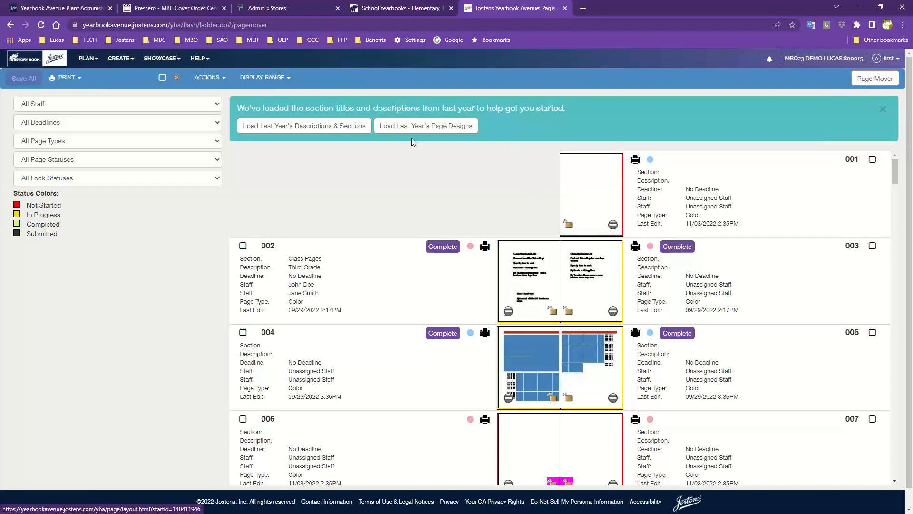
Load last year's page designs onto all not-started pages of the ladder.
{"action": "left_click", "coordinate": [399, 128]}
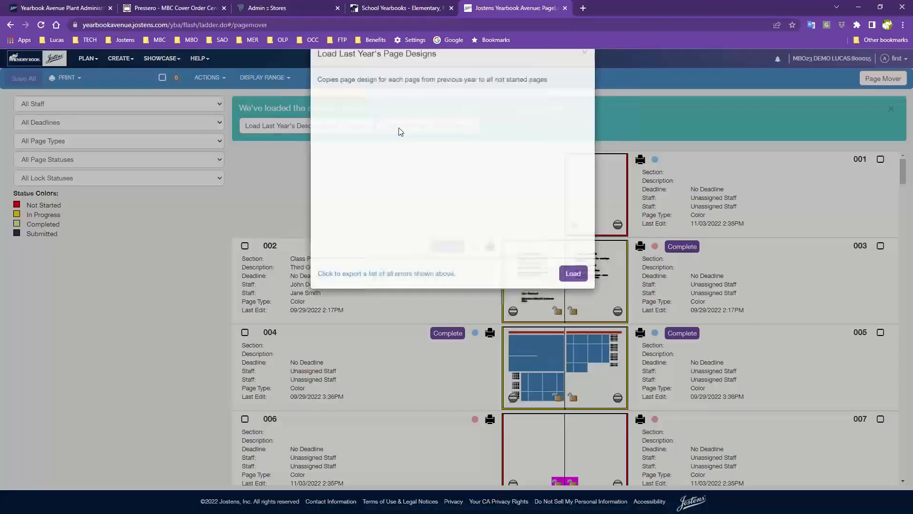
{"action": "left_click", "coordinate": [572, 297]}
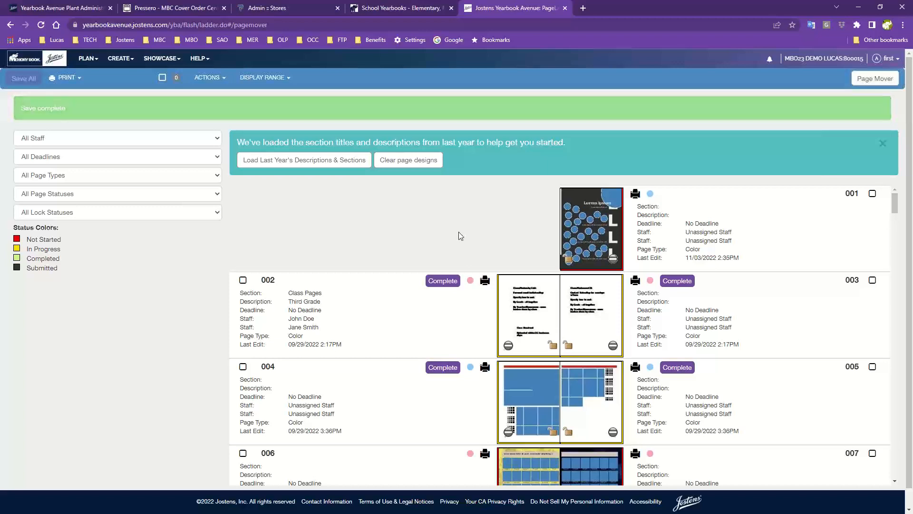
{"action": "scroll", "coordinate": [459, 232], "scroll_direction": "down", "scroll_amount": 5}
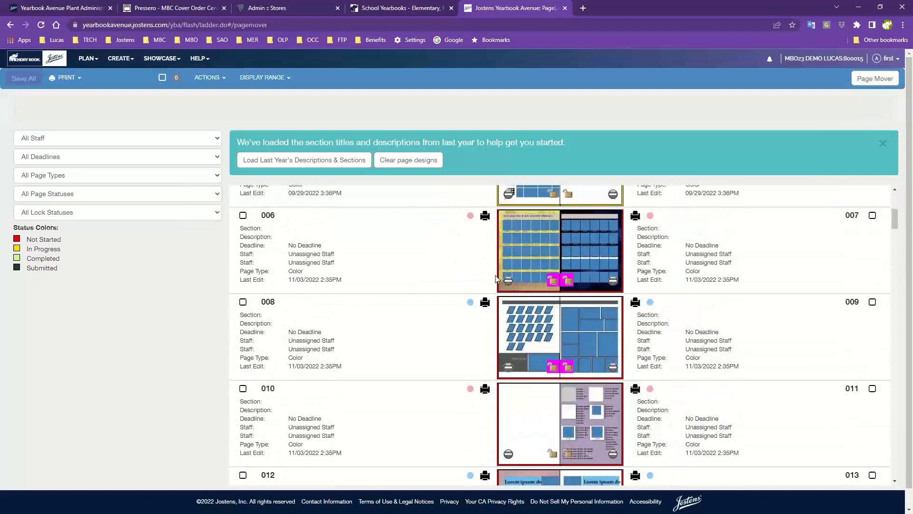
{"action": "scroll", "coordinate": [525, 259], "scroll_direction": "down", "scroll_amount": 5}
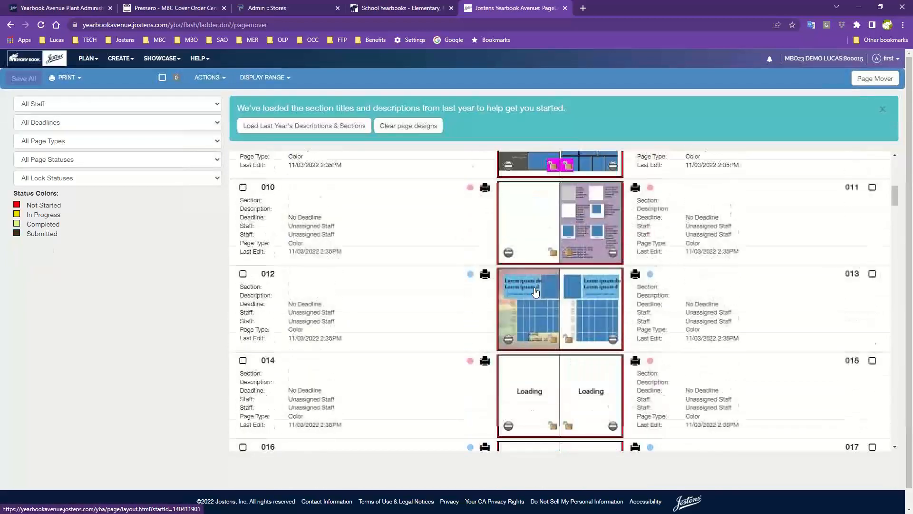
{"action": "scroll", "coordinate": [585, 228], "scroll_direction": "down", "scroll_amount": 3}
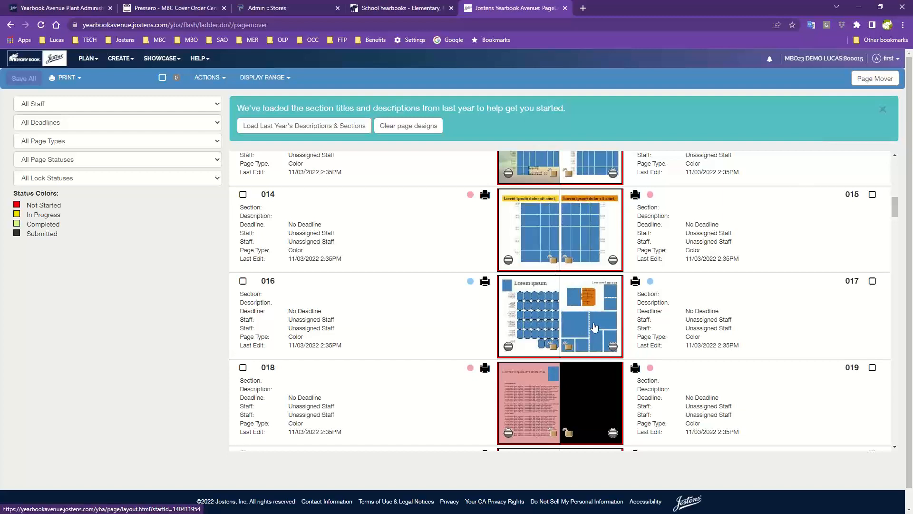
{"action": "scroll", "coordinate": [594, 326], "scroll_direction": "up", "scroll_amount": 4}
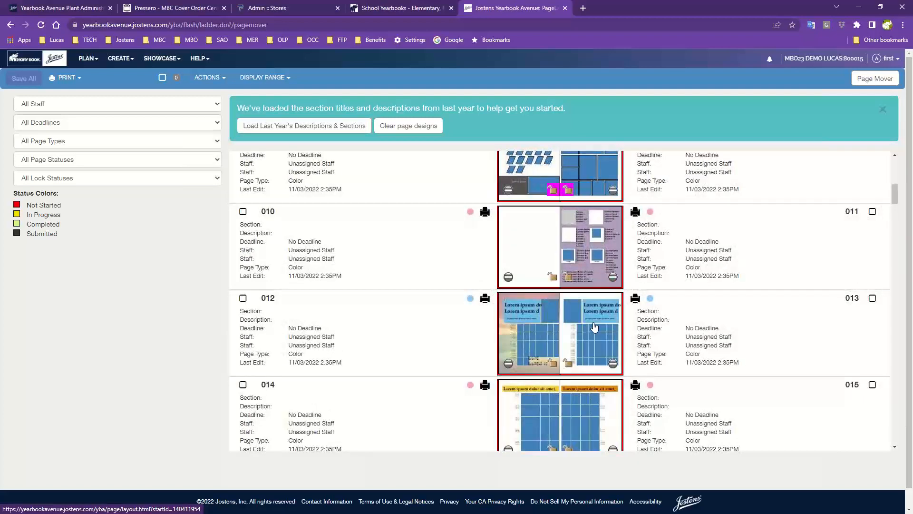
{"action": "scroll", "coordinate": [594, 326], "scroll_direction": "up", "scroll_amount": 8}
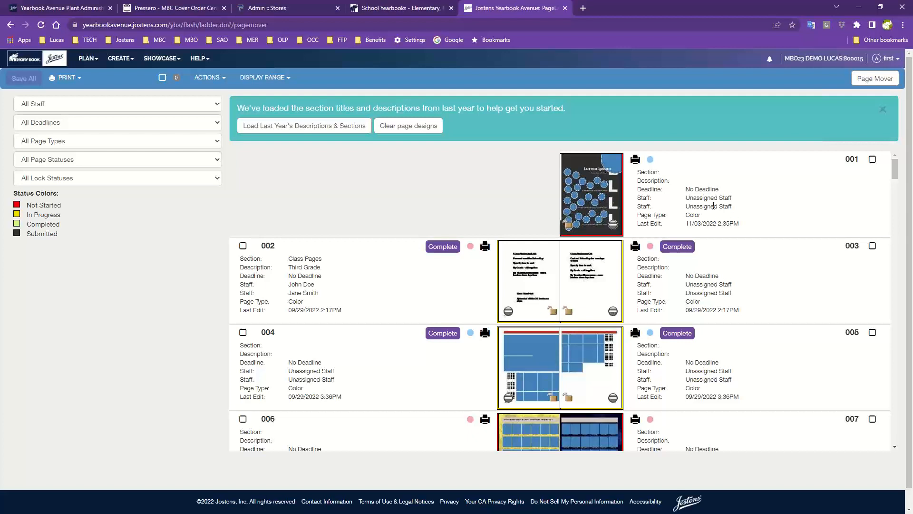
{"action": "left_click", "coordinate": [693, 201]}
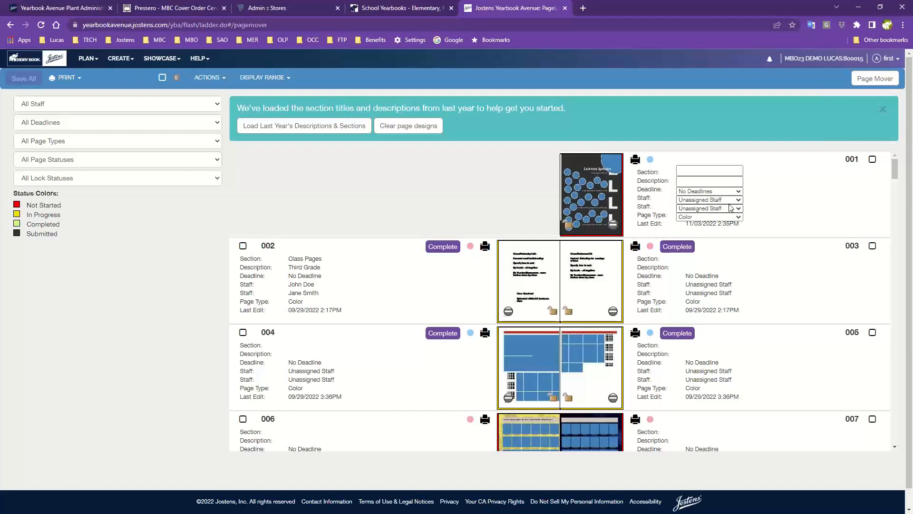
{"action": "left_click", "coordinate": [726, 200]}
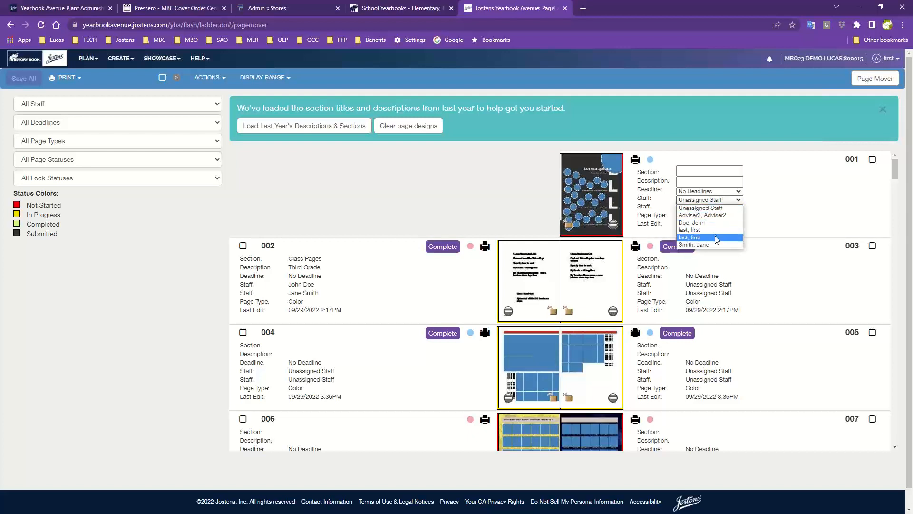
{"action": "left_click", "coordinate": [767, 215]}
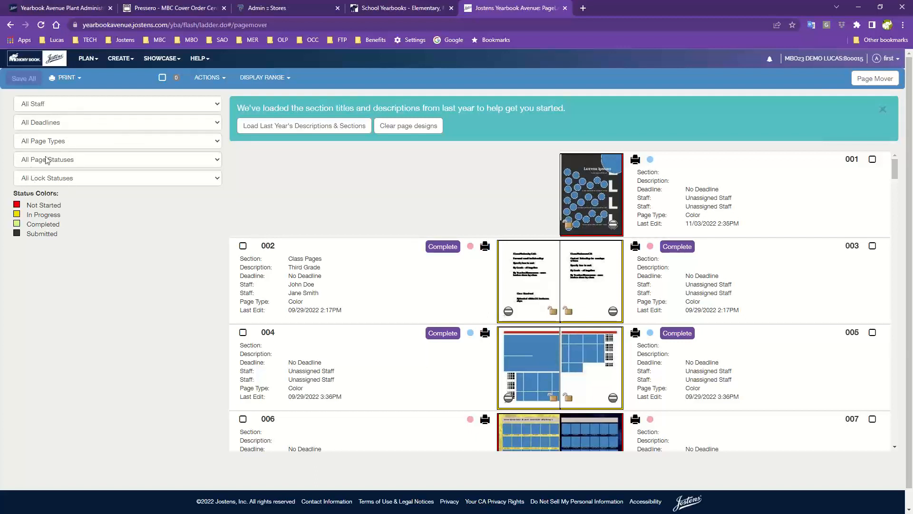
{"action": "scroll", "coordinate": [568, 391], "scroll_direction": "down", "scroll_amount": 1}
{"action": "scroll", "coordinate": [567, 391], "scroll_direction": "up", "scroll_amount": 1}
{"action": "left_click", "coordinate": [79, 110]}
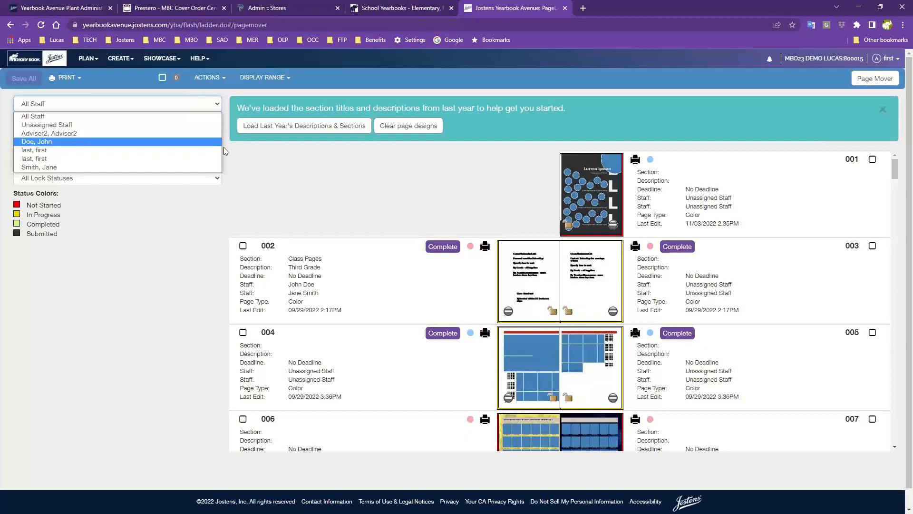
{"action": "left_click", "coordinate": [92, 97]}
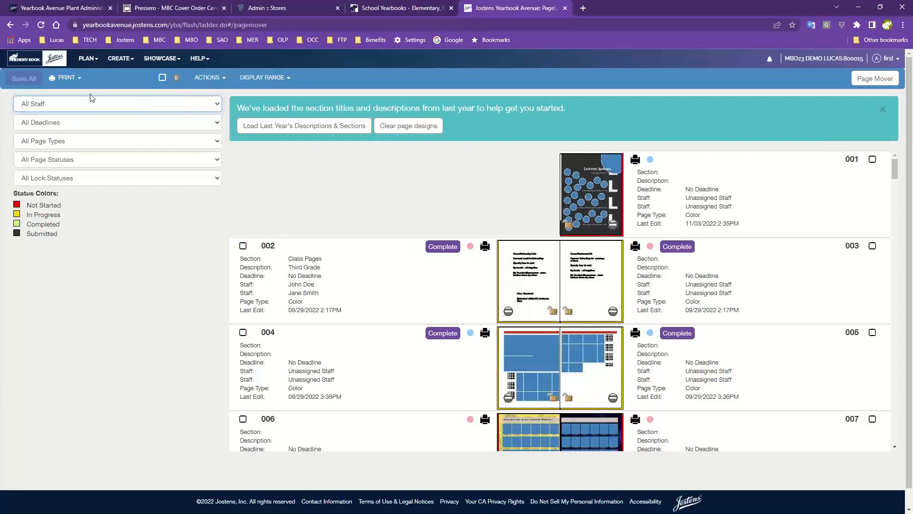
{"action": "left_click", "coordinate": [78, 142]}
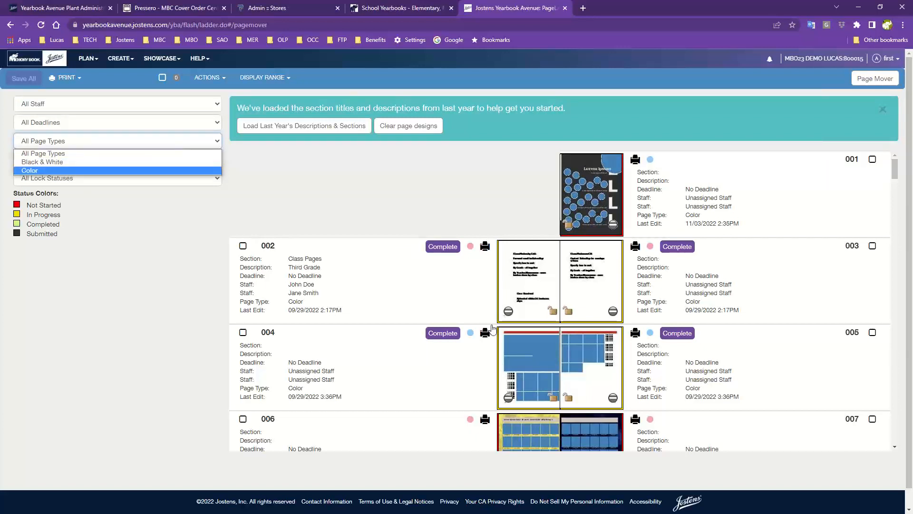
{"action": "left_click", "coordinate": [49, 172]}
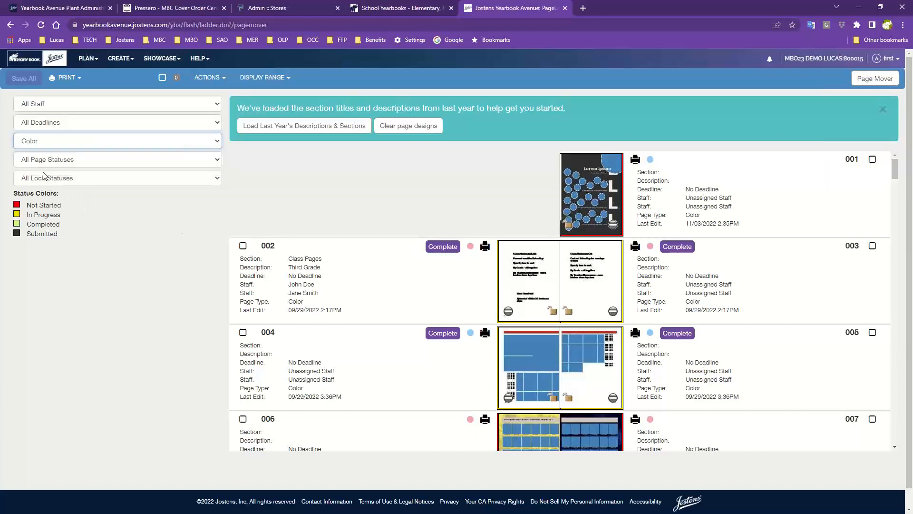
{"action": "left_click", "coordinate": [62, 139]}
{"action": "left_click", "coordinate": [38, 151]}
{"action": "left_click", "coordinate": [106, 160]}
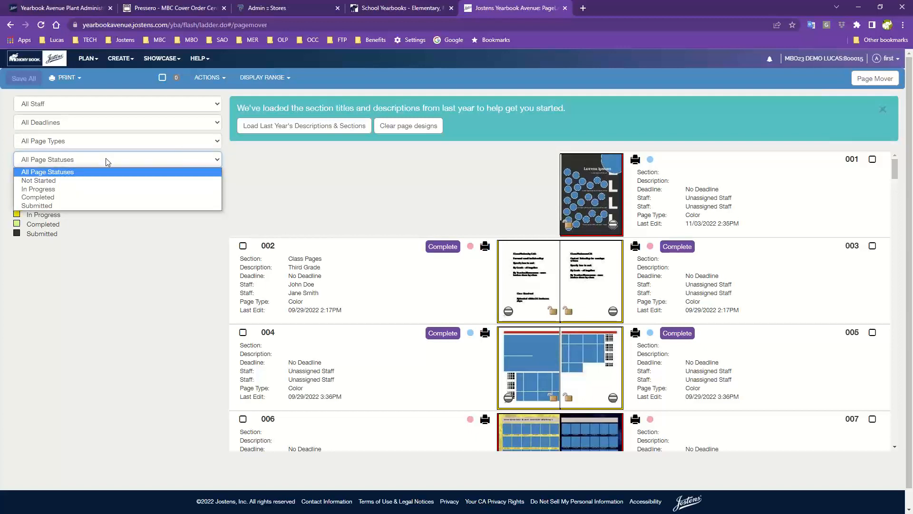
{"action": "left_click", "coordinate": [31, 175]}
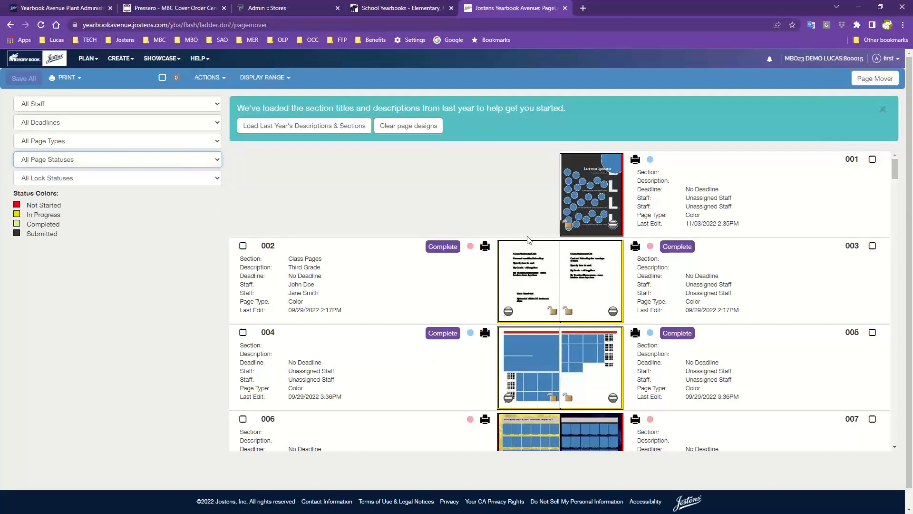
{"action": "left_click", "coordinate": [103, 181]}
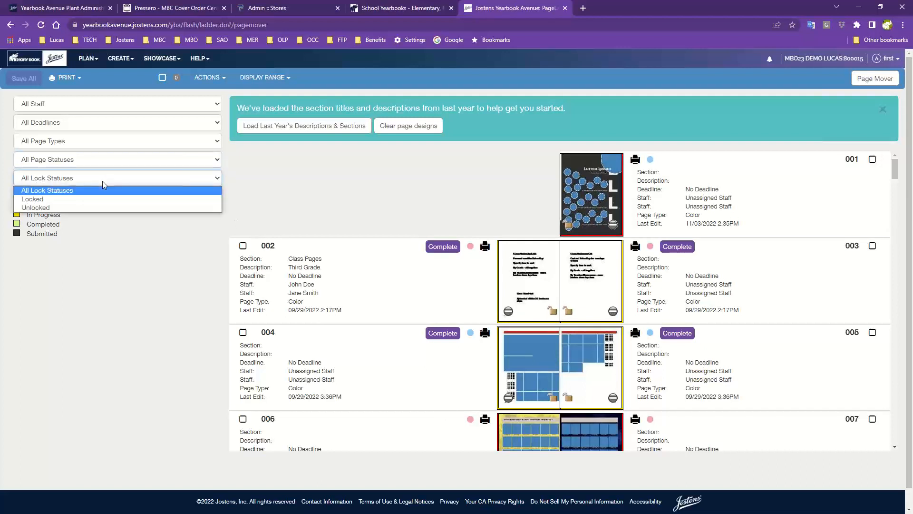
{"action": "left_click", "coordinate": [102, 181]}
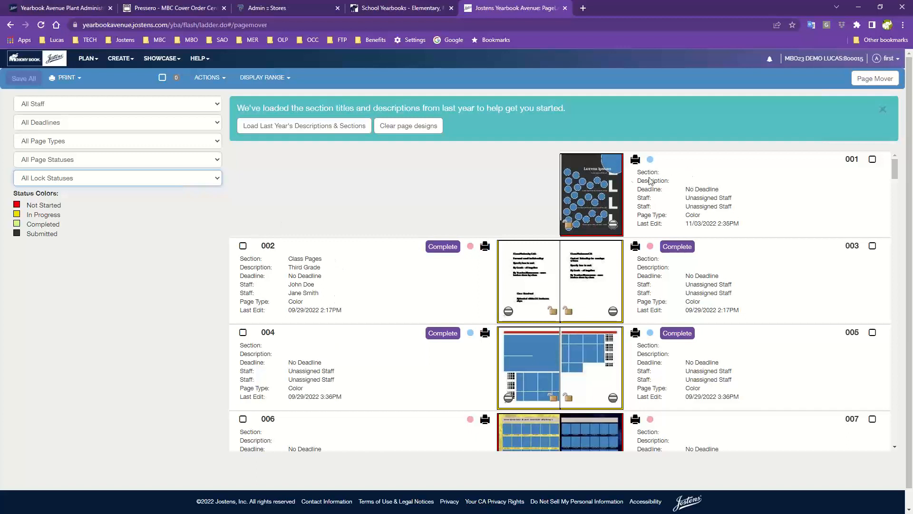
Enter 'Title Page' as the section for page 001 in the Page Ladder.
{"action": "left_click", "coordinate": [711, 177]}
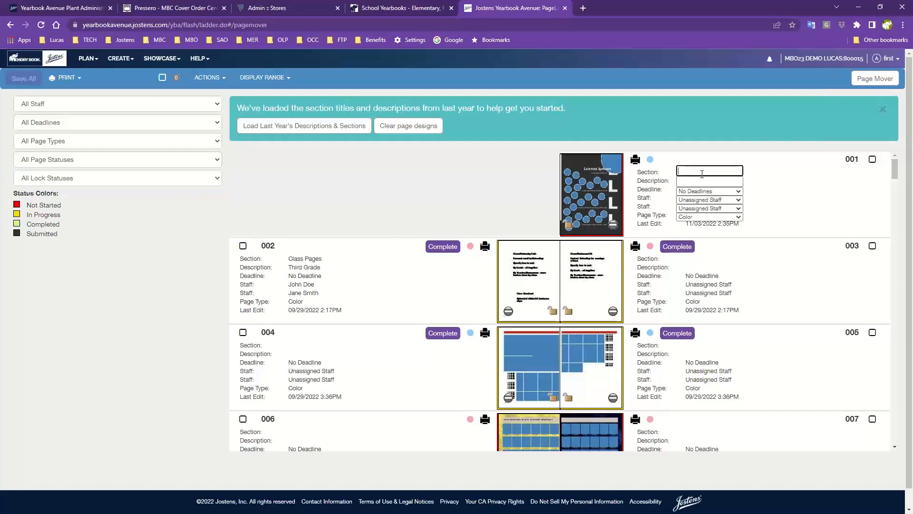
{"action": "left_click", "coordinate": [472, 193]}
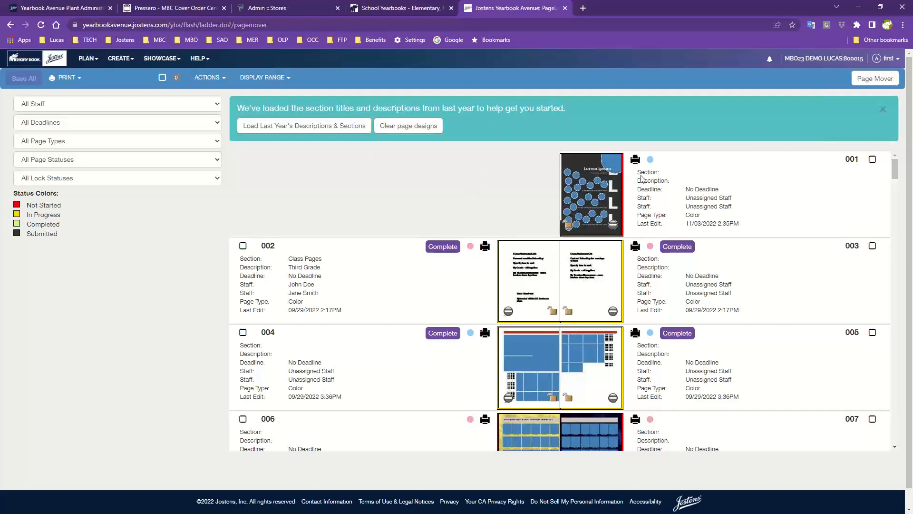
{"action": "left_click", "coordinate": [702, 174]}
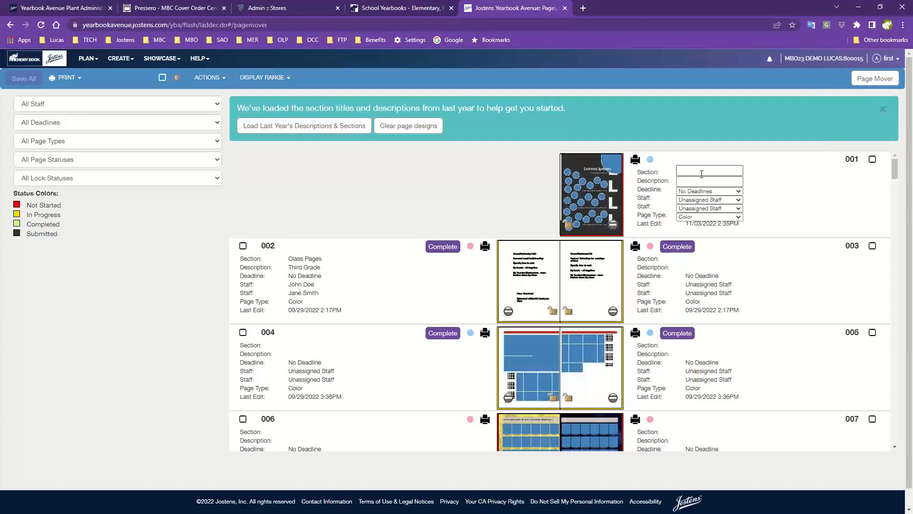
{"action": "left_click", "coordinate": [701, 171]}
{"action": "left_click", "coordinate": [768, 185]}
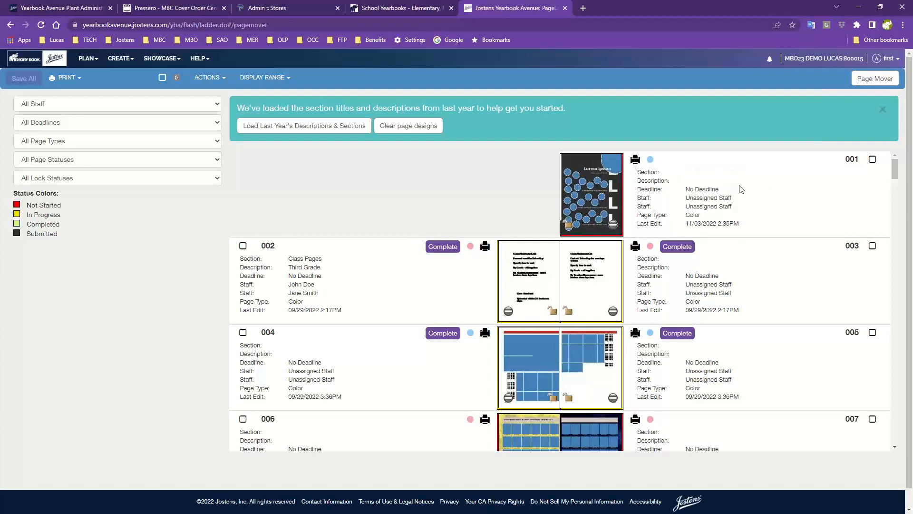
{"action": "left_click", "coordinate": [698, 177]}
{"action": "left_click", "coordinate": [707, 169]}
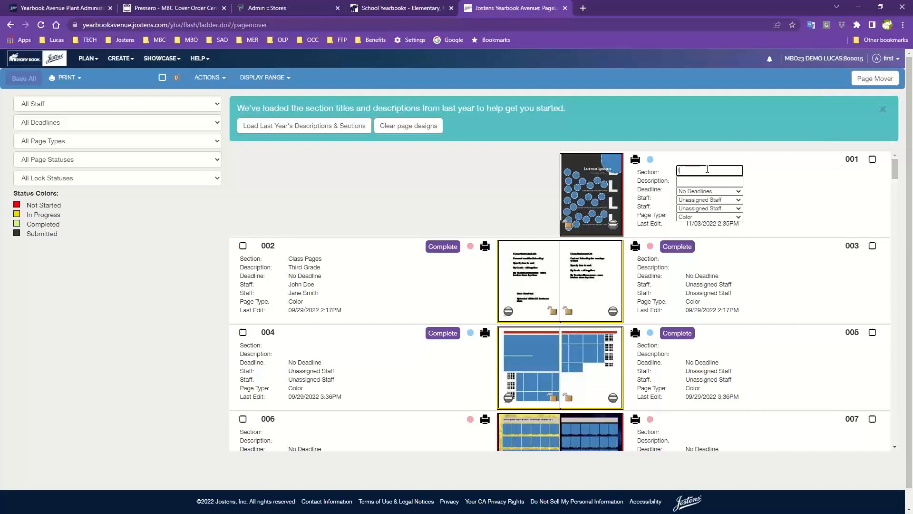
{"action": "type", "text": "Int"}
{"action": "key", "text": "BackSpace"}
{"action": "key", "text": "BackSpace"}
{"action": "type", "text": "Pa"}
{"action": "left_click", "coordinate": [748, 209]}
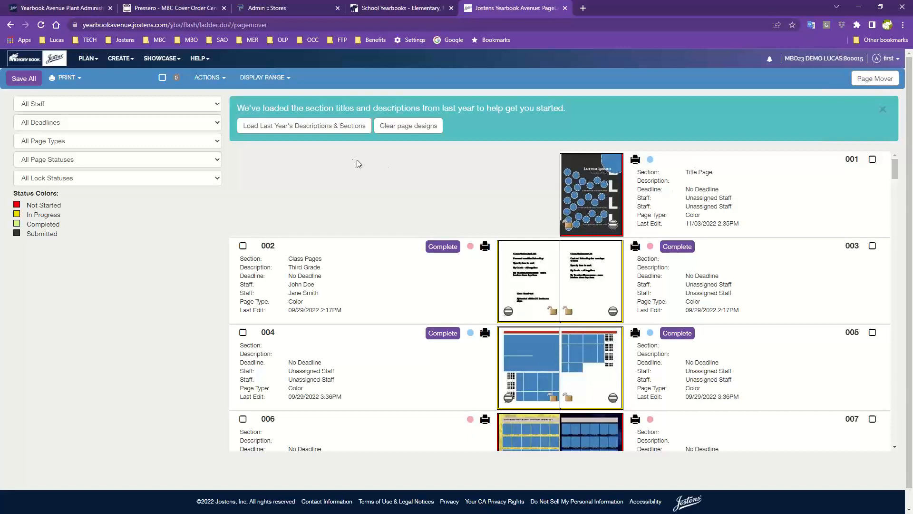
Save all Page Ladder changes and open a Print Ladder preview set to save as PDF.
{"action": "left_click", "coordinate": [25, 81]}
{"action": "left_click", "coordinate": [69, 82]}
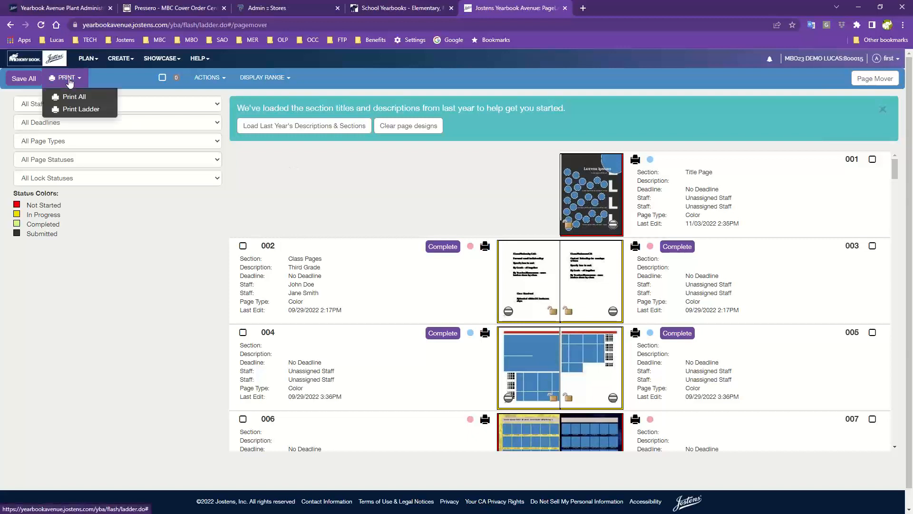
{"action": "left_click", "coordinate": [74, 110]}
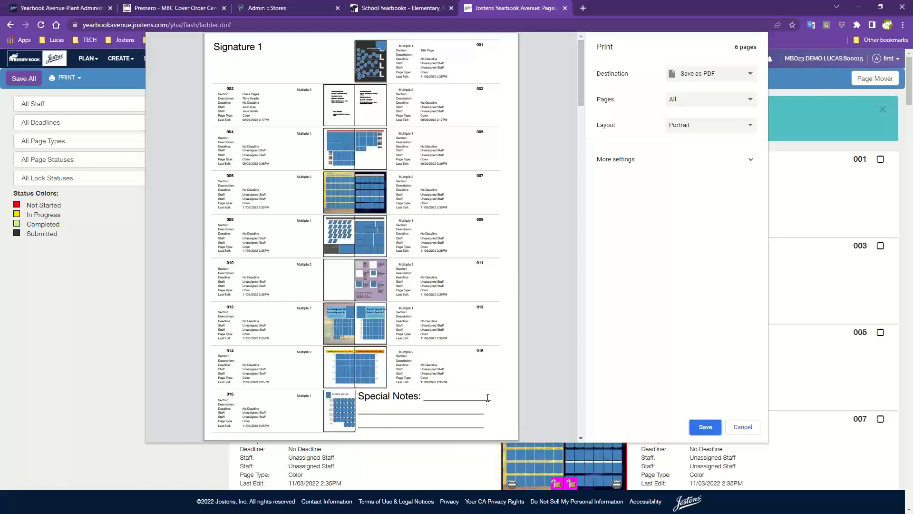
Cancel the ladder printout and close the PRINT menu without choosing an option.
{"action": "left_click", "coordinate": [743, 432]}
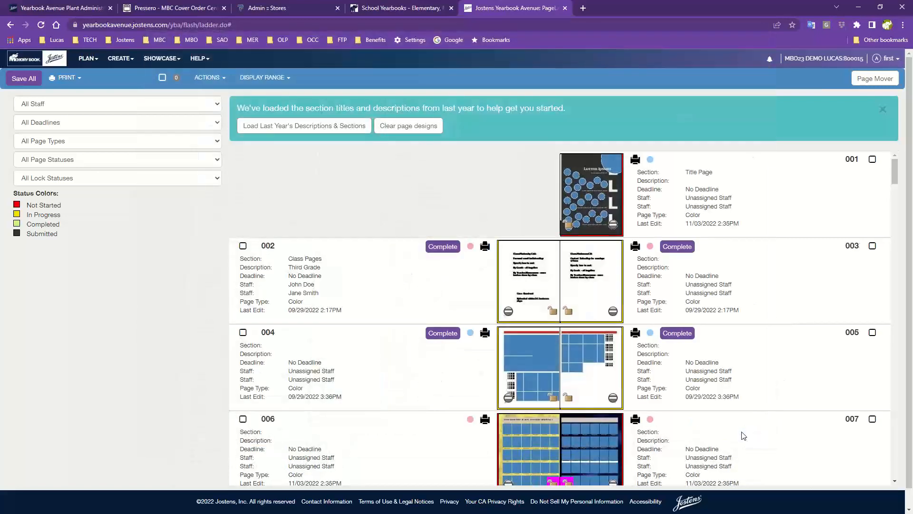
{"action": "left_click", "coordinate": [67, 80]}
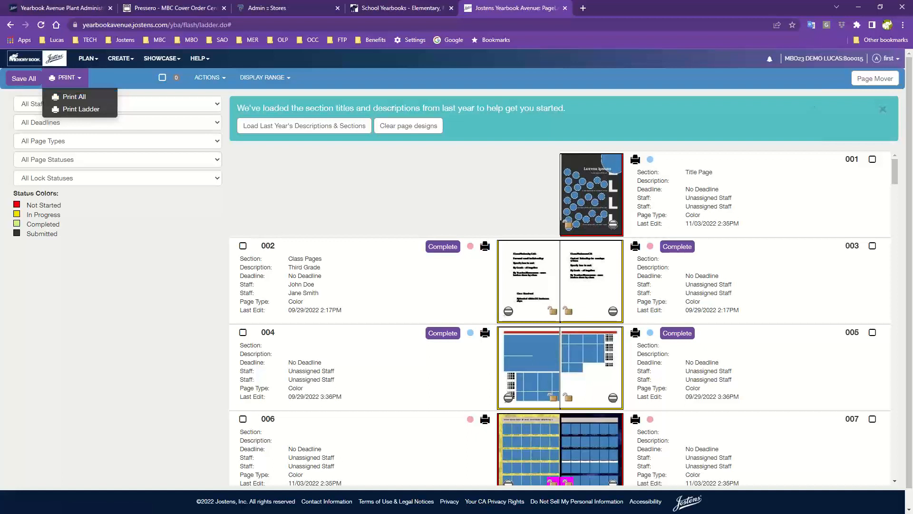
{"action": "left_click", "coordinate": [389, 80]}
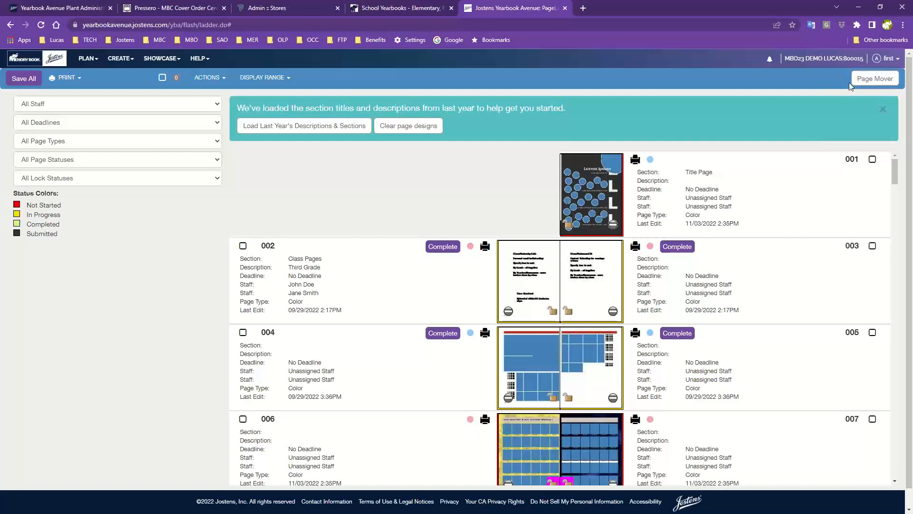
View the Page Mover thumbnail grid, then go back to the yearbook home dashboard.
{"action": "left_click", "coordinate": [881, 83]}
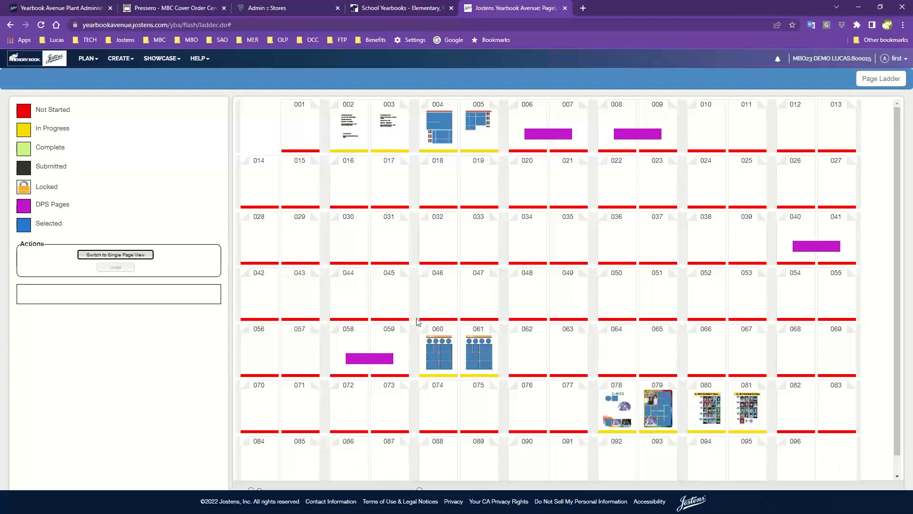
{"action": "left_click", "coordinate": [51, 62]}
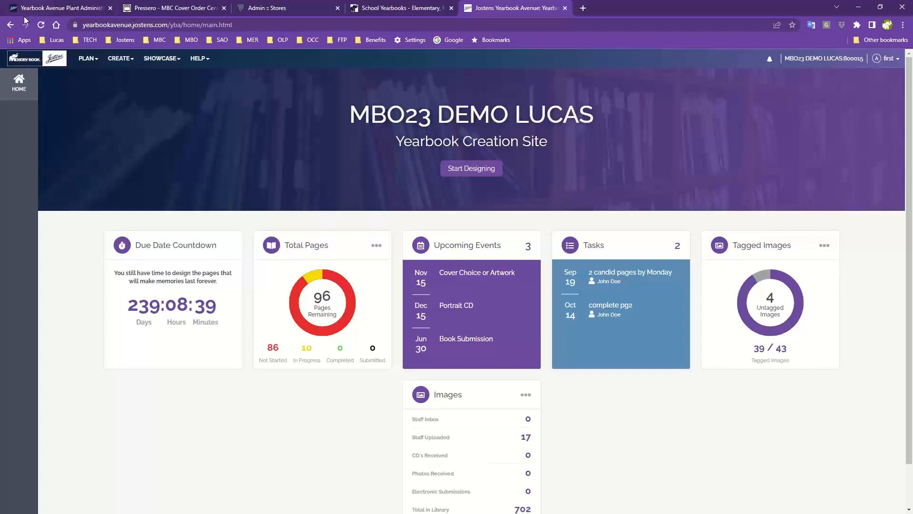
Open the Page Ladder from the PLAN menu and scroll through last year's spreads.
{"action": "left_click", "coordinate": [88, 58]}
{"action": "left_click", "coordinate": [92, 79]}
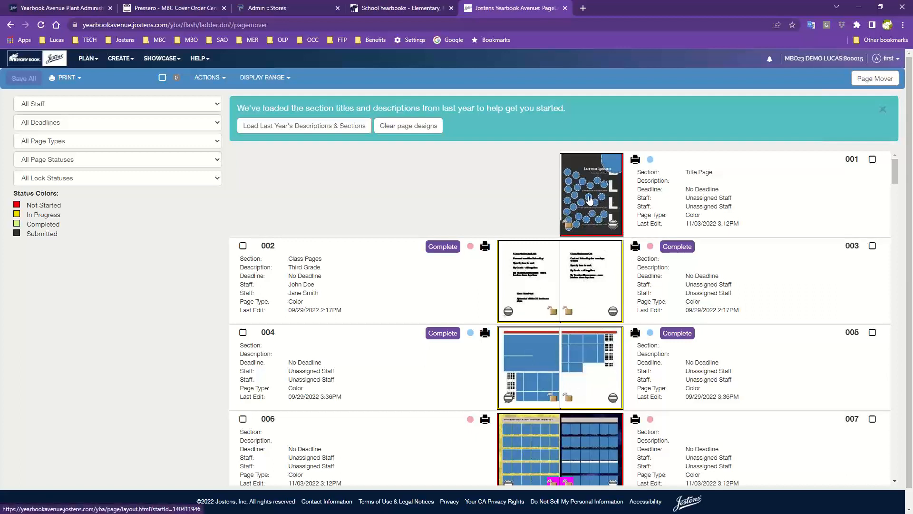
{"action": "scroll", "coordinate": [575, 347], "scroll_direction": "down", "scroll_amount": 7}
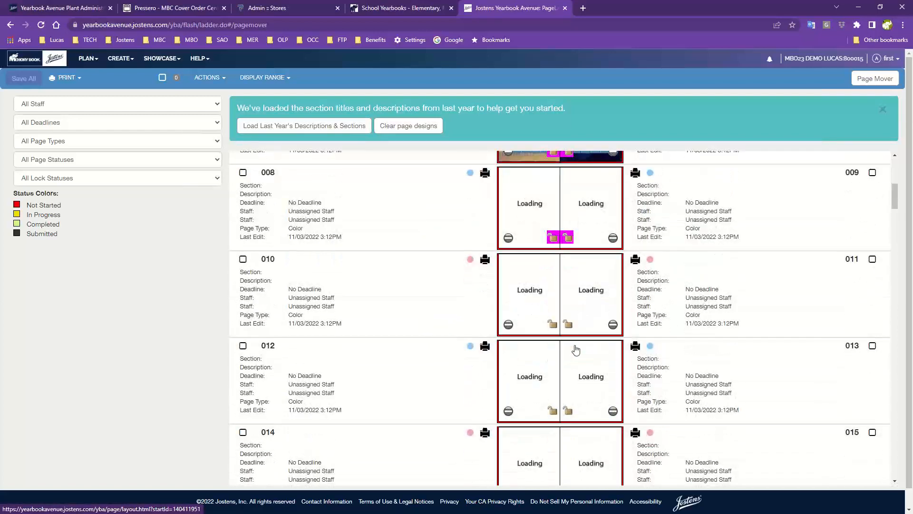
{"action": "scroll", "coordinate": [575, 349], "scroll_direction": "down", "scroll_amount": 3}
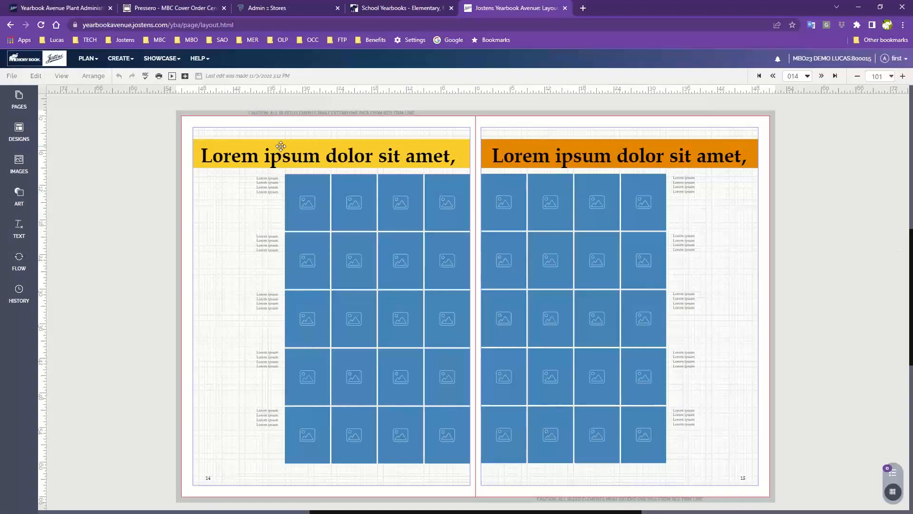
Open the PLAN menu to reach the Staff list of advisers and staff members.
{"action": "left_click", "coordinate": [86, 59]}
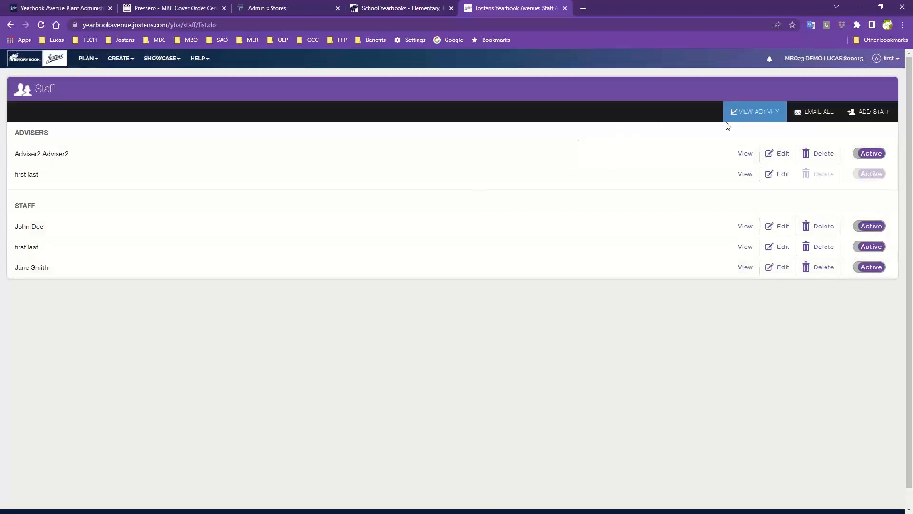
Start a new staff account with ADD STAFF to get a blank details form.
{"action": "left_click", "coordinate": [864, 118]}
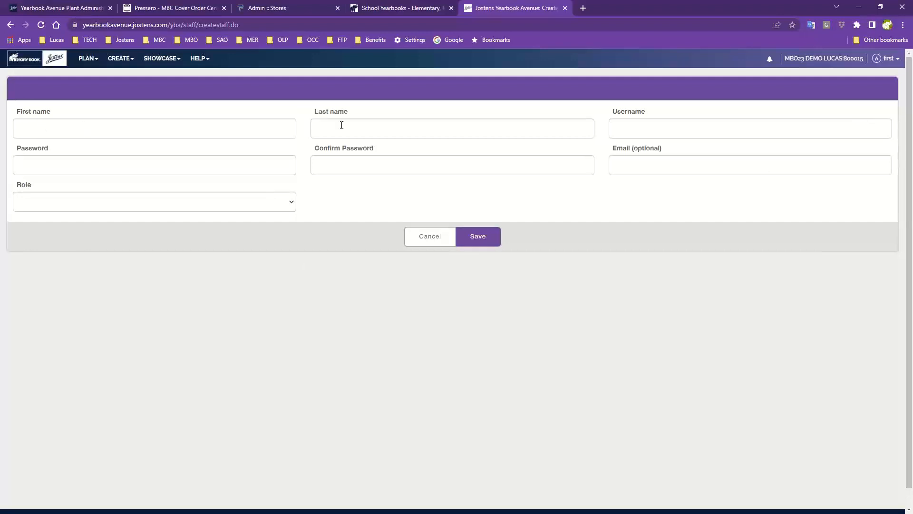
Enter the new staff member's first name, last name and username in the form.
{"action": "left_click", "coordinate": [163, 126]}
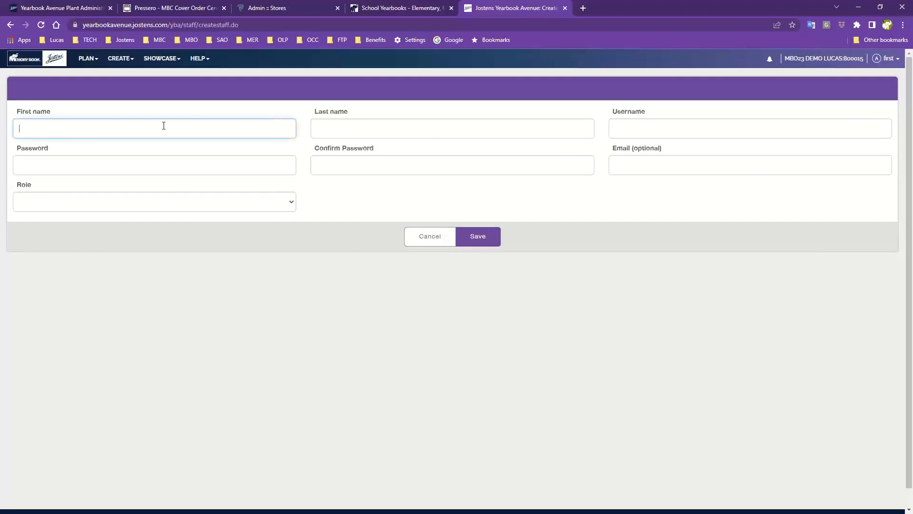
{"action": "key", "text": "Tab"}
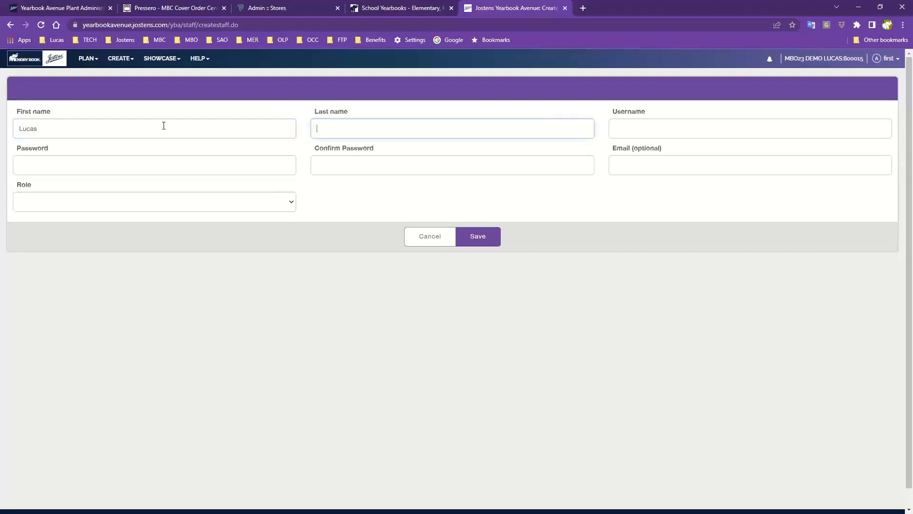
{"action": "key", "text": "Tab"}
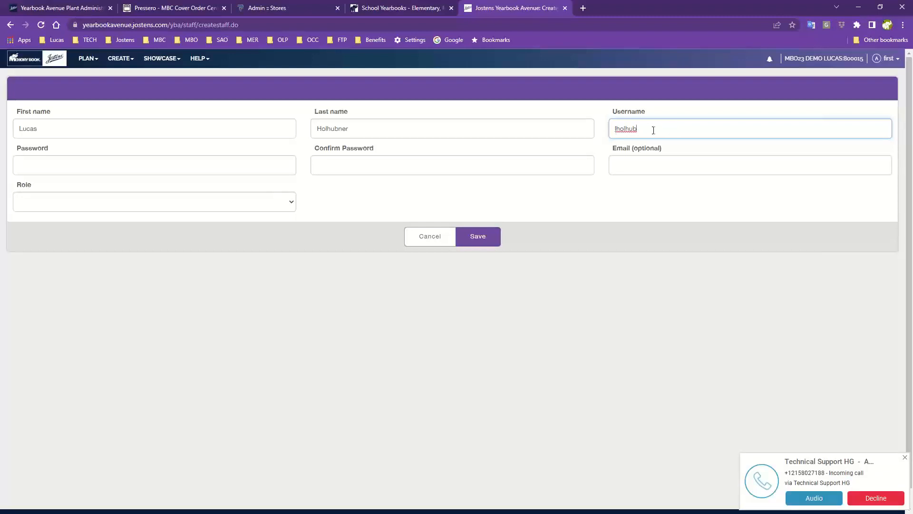
Enter and confirm a matching password that meets every requirement, then show the Role choices.
{"action": "left_click", "coordinate": [123, 165]}
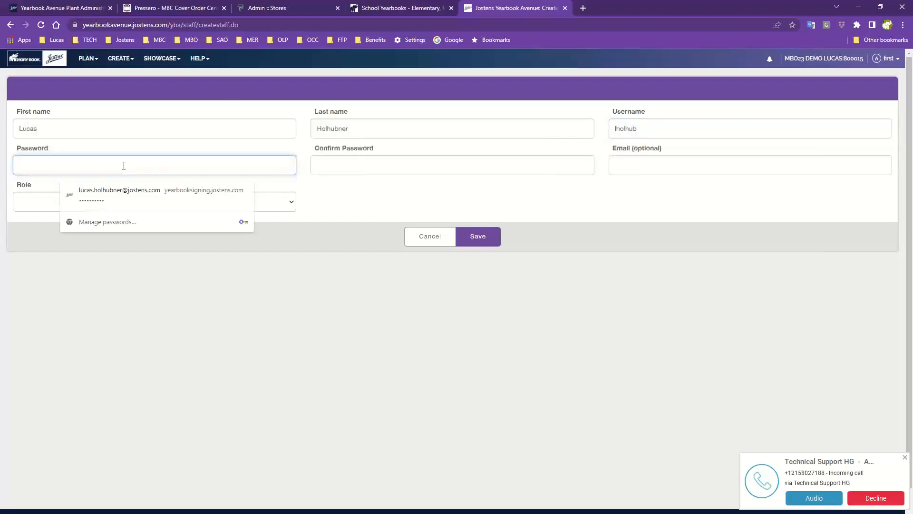
{"action": "type", "text": "••••••••"}
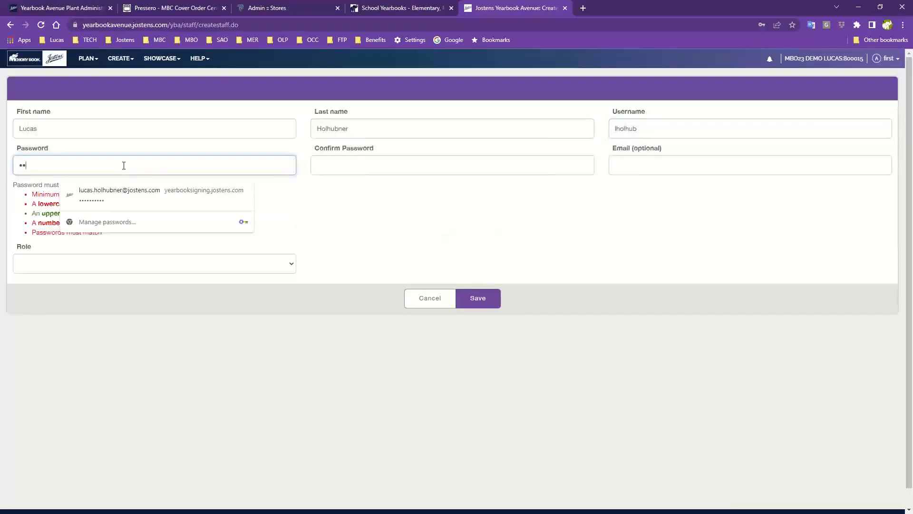
{"action": "type", "text": "••••"}
{"action": "left_click", "coordinate": [306, 213]}
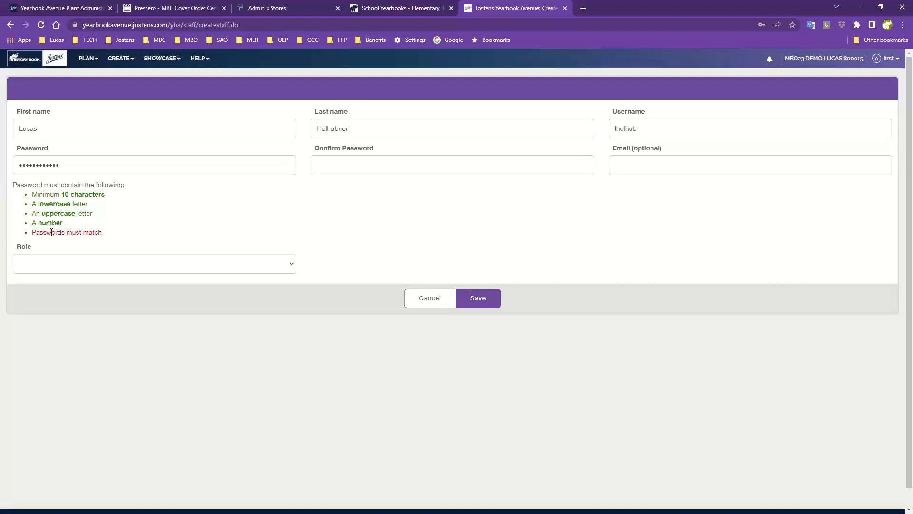
{"action": "left_click", "coordinate": [355, 166]}
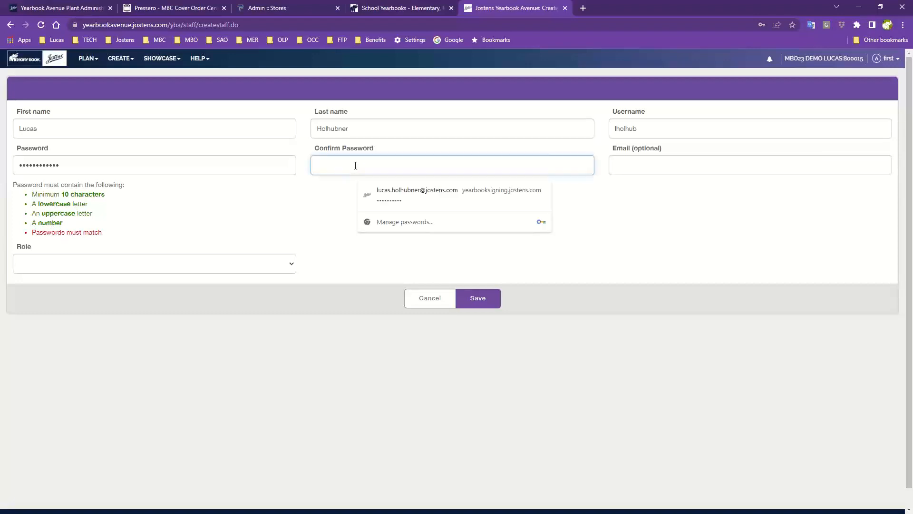
{"action": "type", "text": "••••••••••••"}
{"action": "left_click", "coordinate": [662, 165]}
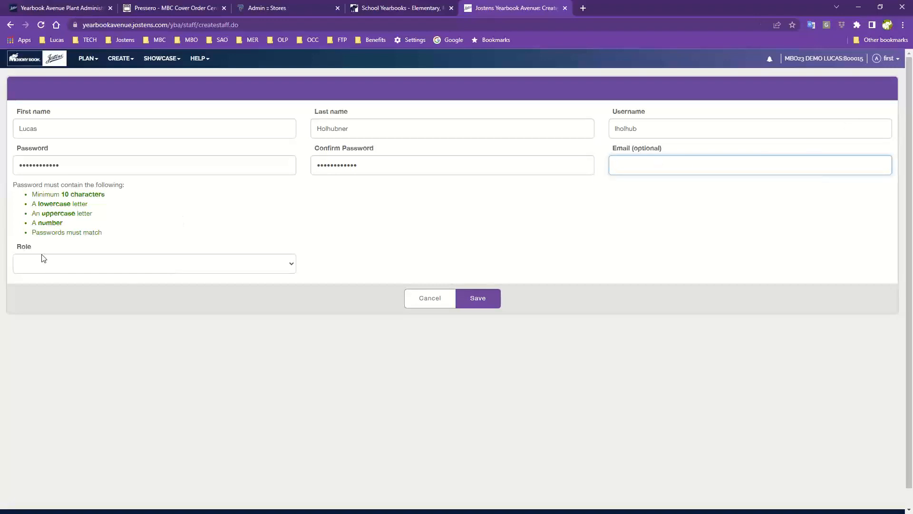
{"action": "left_click", "coordinate": [118, 266]}
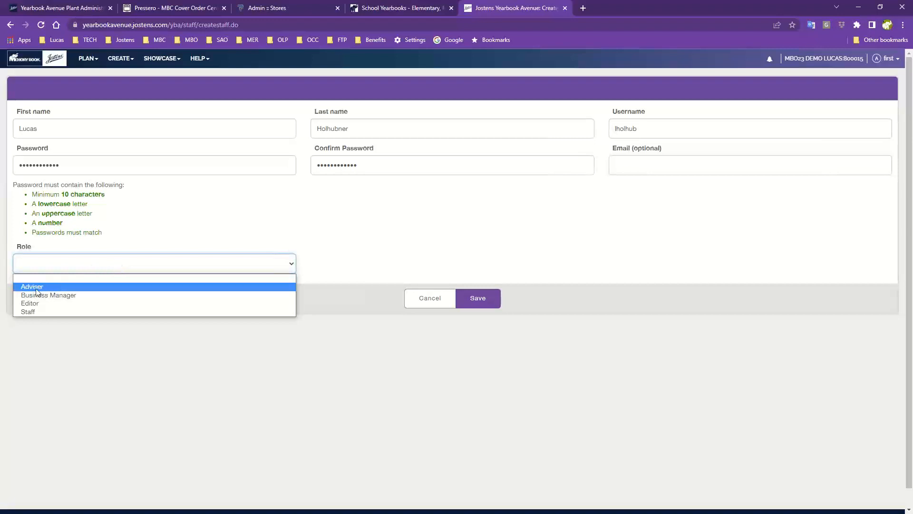
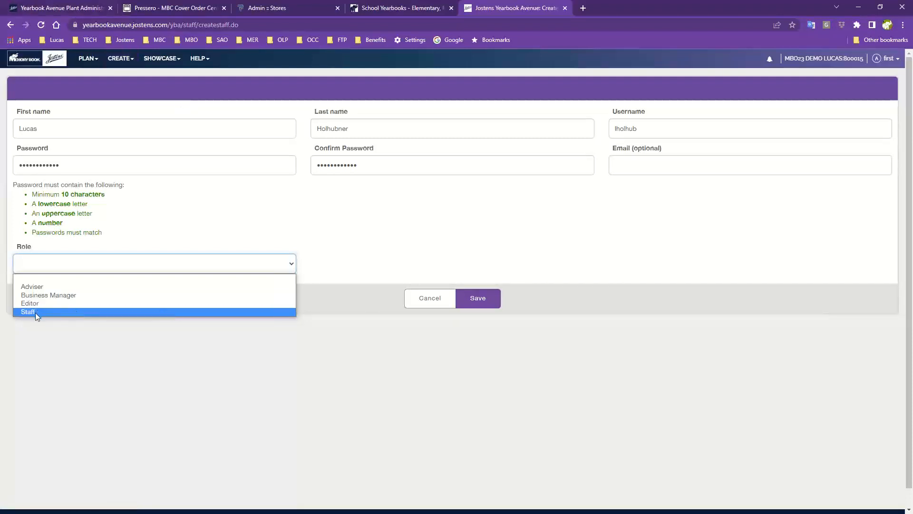
Give the new staff member the Staff role and save the login.
{"action": "left_click", "coordinate": [35, 313]}
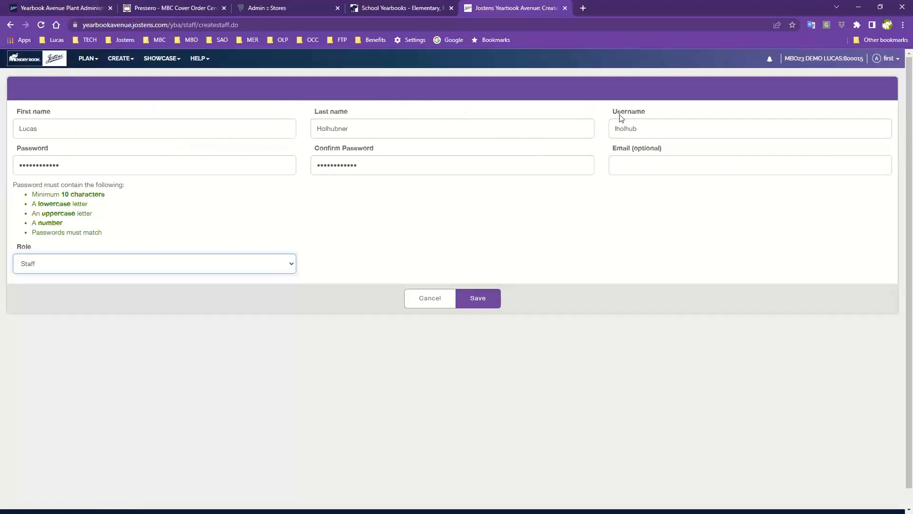
{"action": "left_click", "coordinate": [485, 301]}
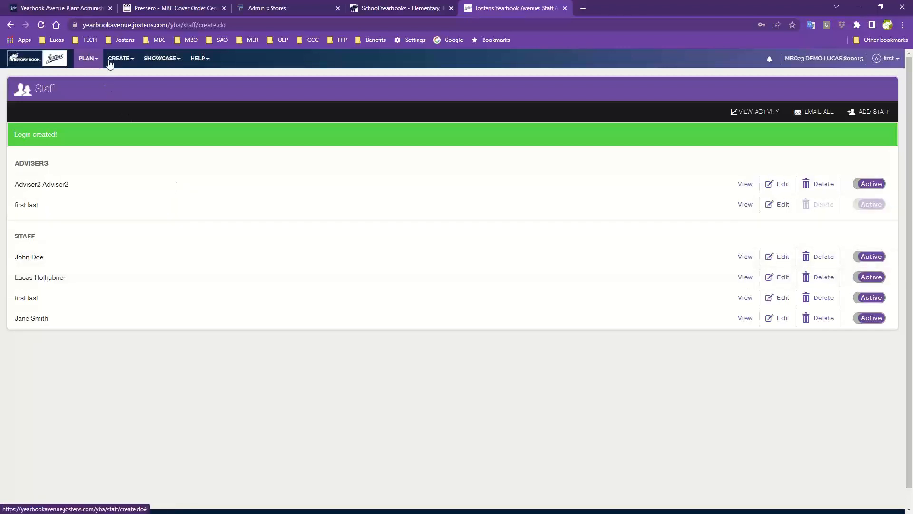
{"action": "left_click", "coordinate": [88, 60]}
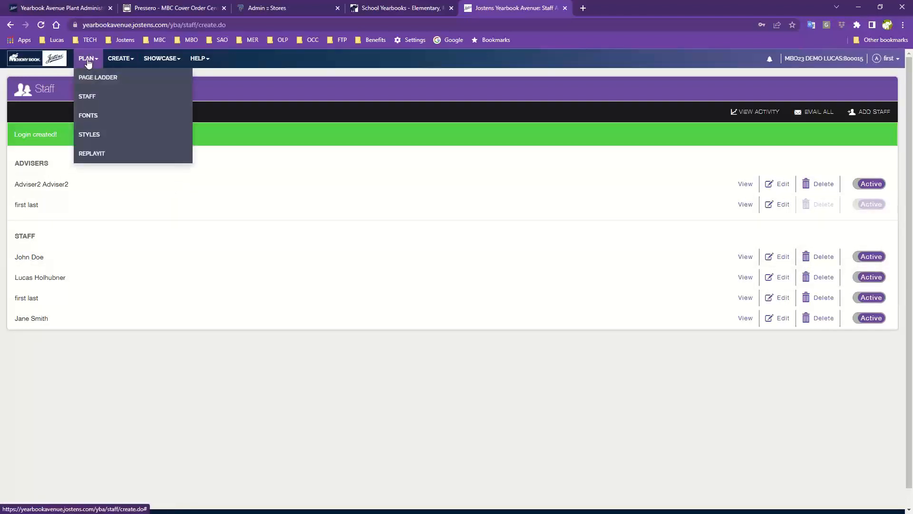
Assign the new staff member to page 003 in the Page Ladder and save all changes.
{"action": "left_click", "coordinate": [89, 76]}
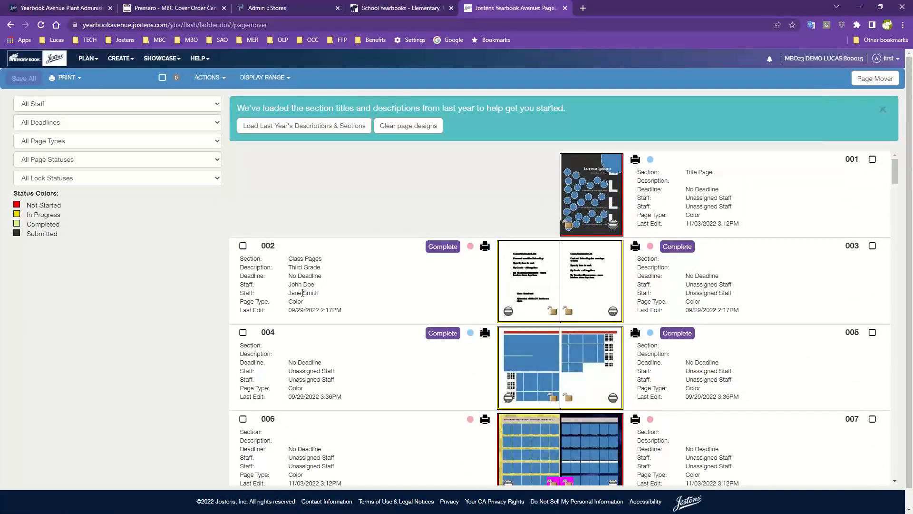
{"action": "left_click", "coordinate": [699, 284]}
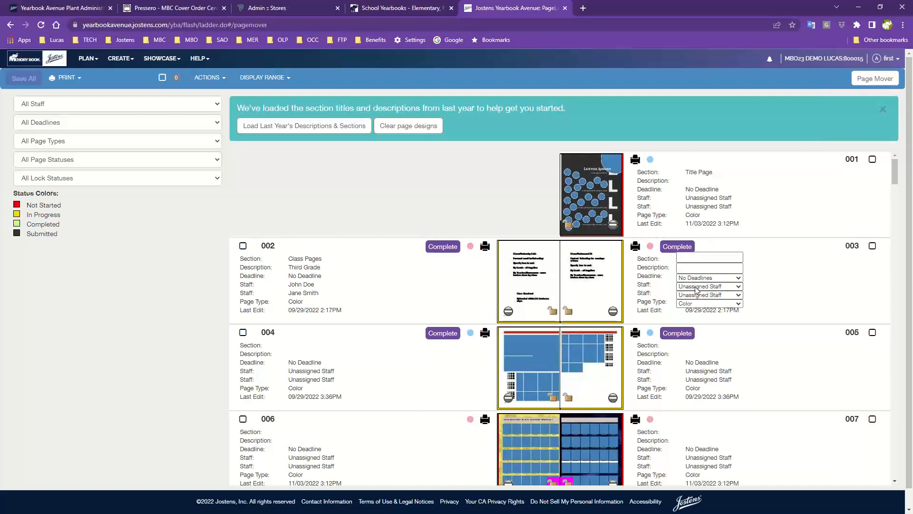
{"action": "left_click", "coordinate": [696, 287]}
{"action": "left_click", "coordinate": [703, 316]}
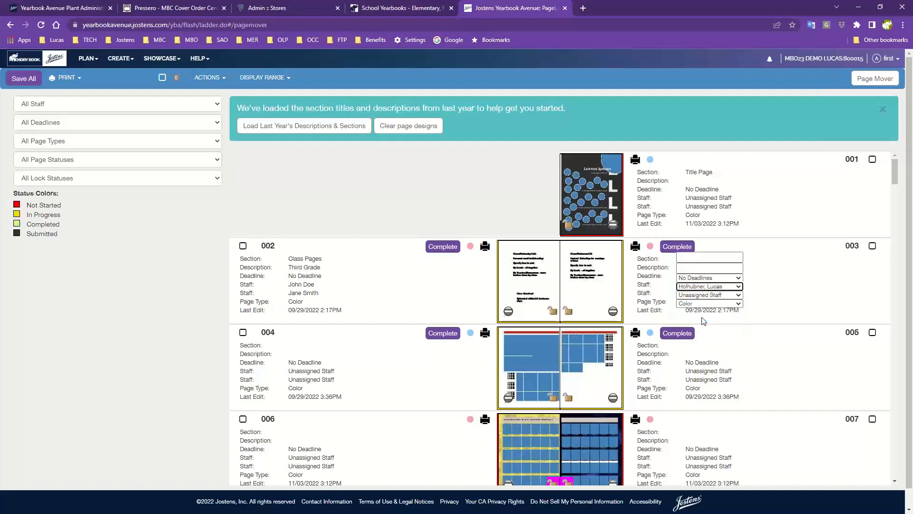
{"action": "left_click", "coordinate": [760, 296]}
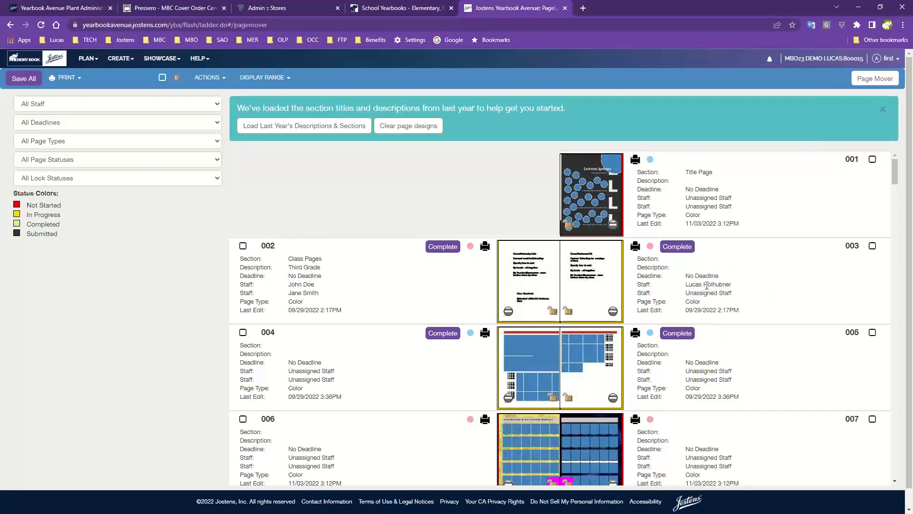
{"action": "left_click", "coordinate": [23, 78]}
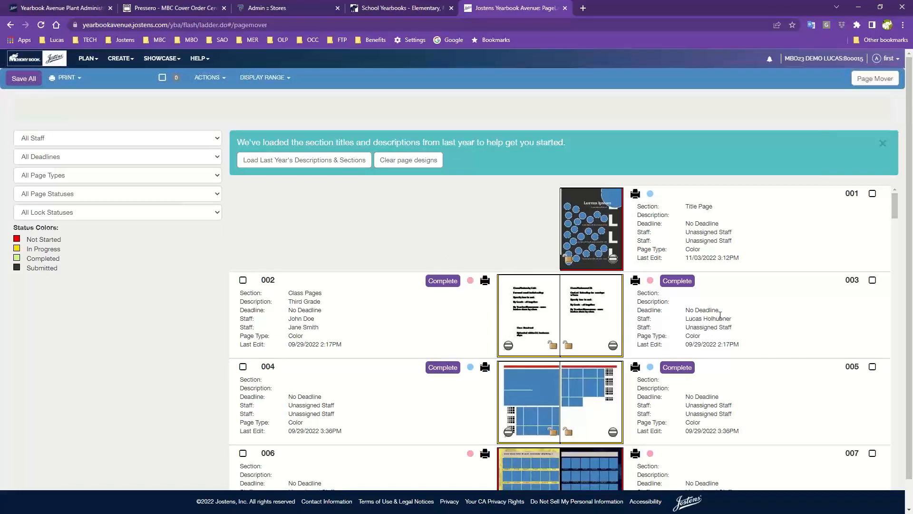
{"action": "scroll", "coordinate": [720, 316], "scroll_direction": "down", "scroll_amount": 1}
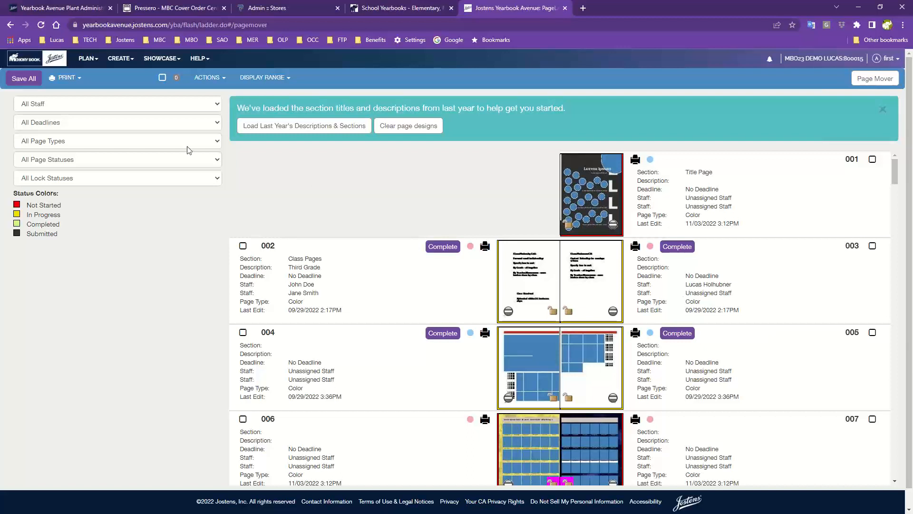
{"action": "left_click", "coordinate": [88, 58]}
Open the staff member's edit form and cancel, view their 366-action history, then go home.
{"action": "left_click", "coordinate": [86, 99]}
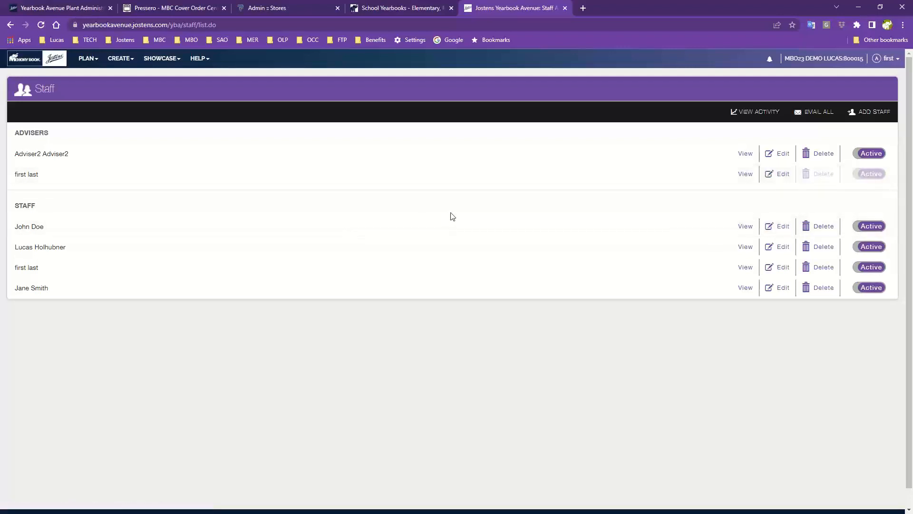
{"action": "left_click", "coordinate": [780, 247]}
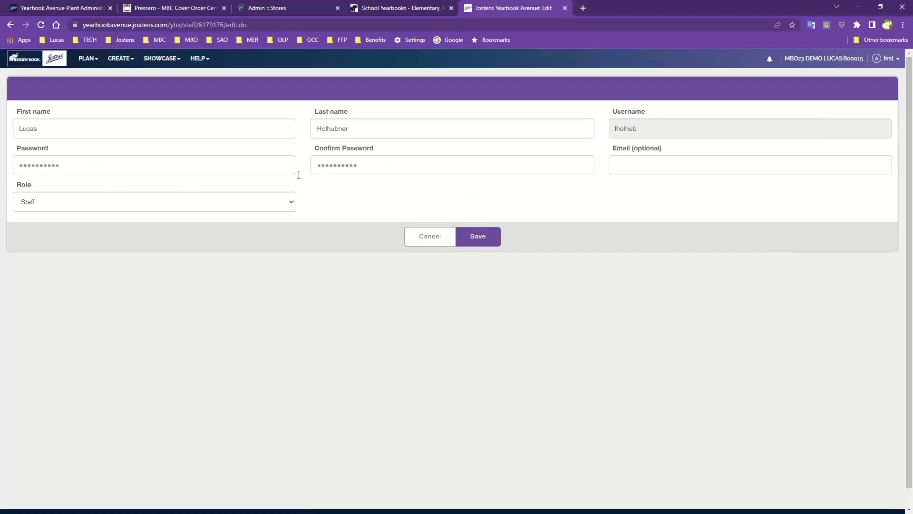
{"action": "left_click", "coordinate": [415, 240]}
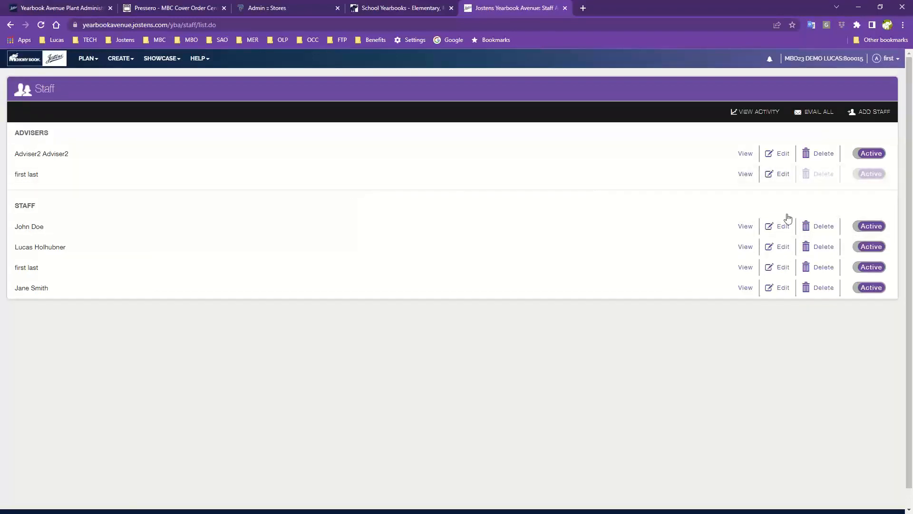
{"action": "left_click", "coordinate": [746, 247]}
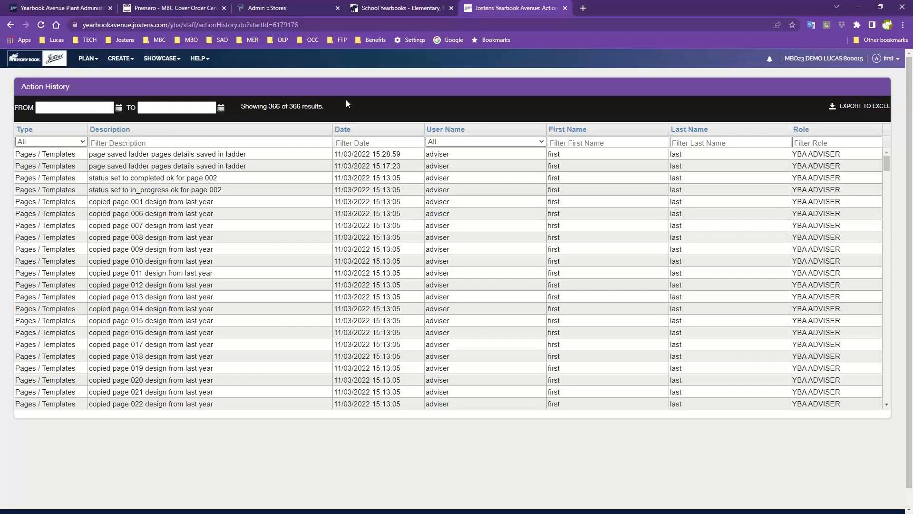
{"action": "left_click", "coordinate": [26, 63]}
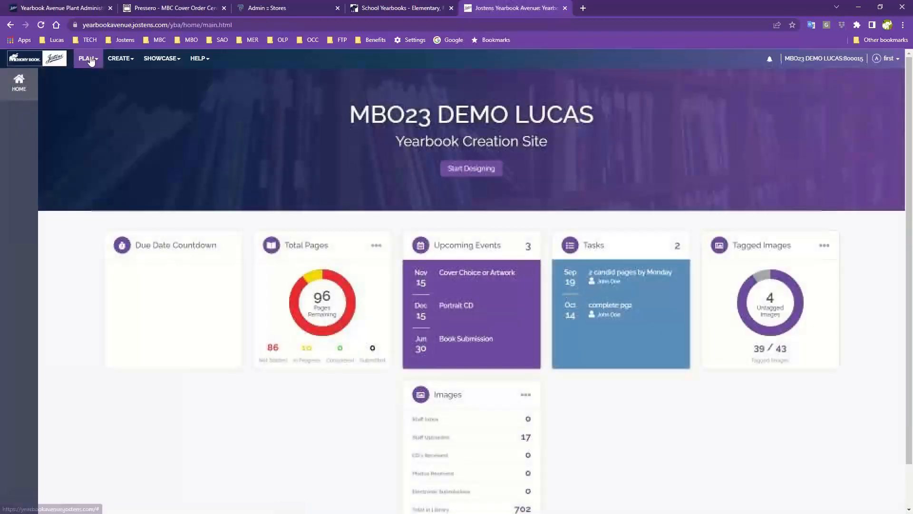
Open the Fonts page under PLAN, showing the 9 active yearbook fonts.
{"action": "left_click", "coordinate": [88, 58]}
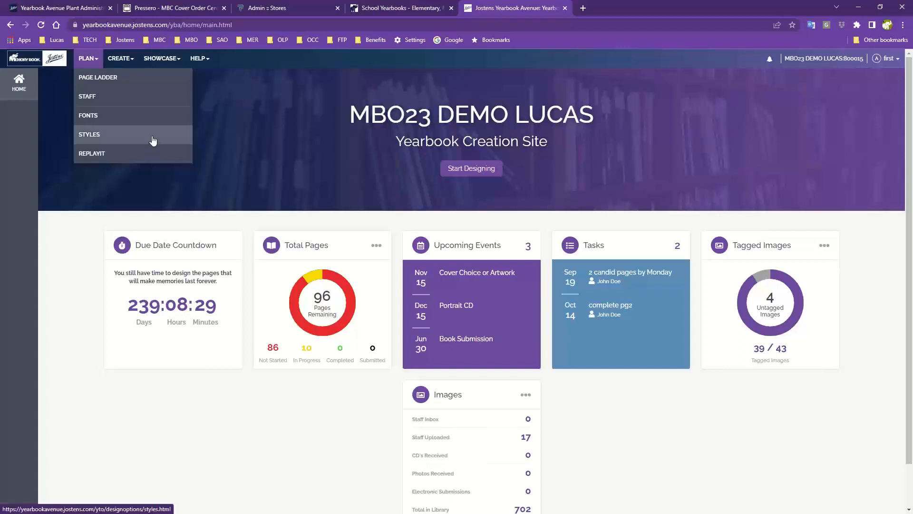
{"action": "left_click", "coordinate": [91, 119]}
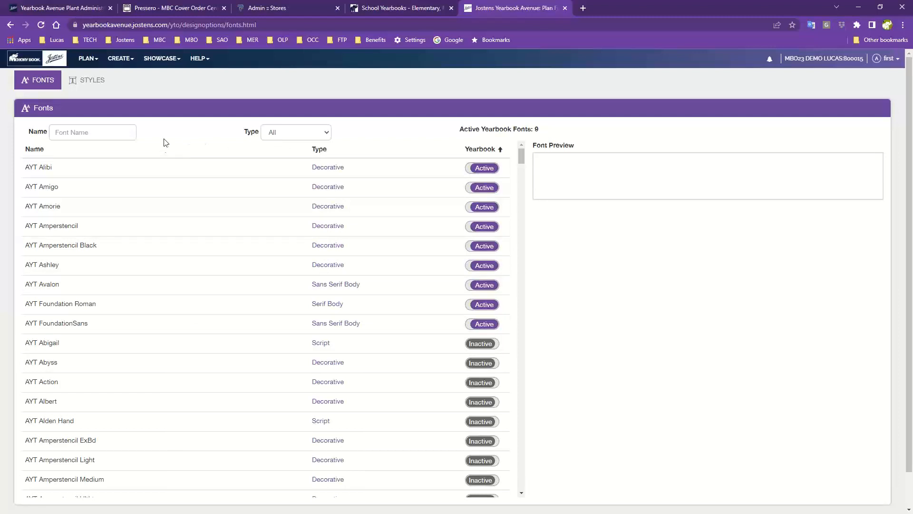
{"action": "left_click", "coordinate": [286, 134]}
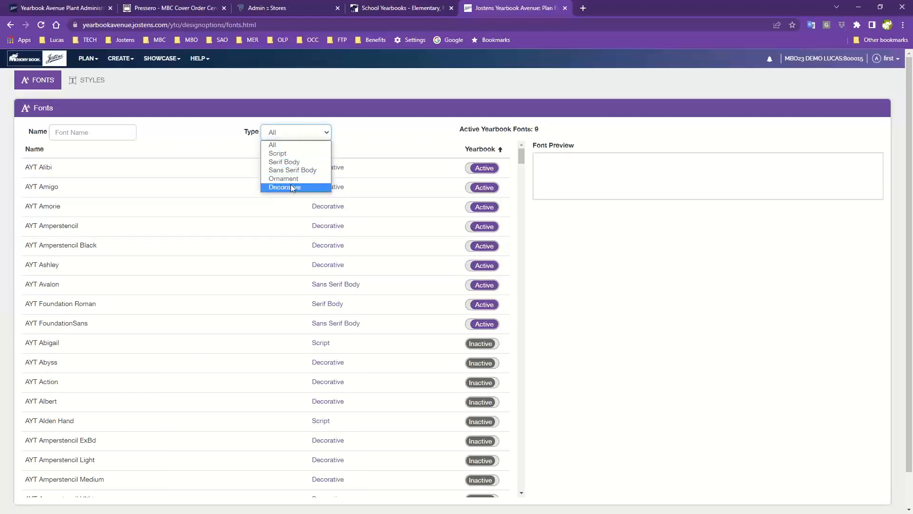
{"action": "left_click", "coordinate": [273, 154]}
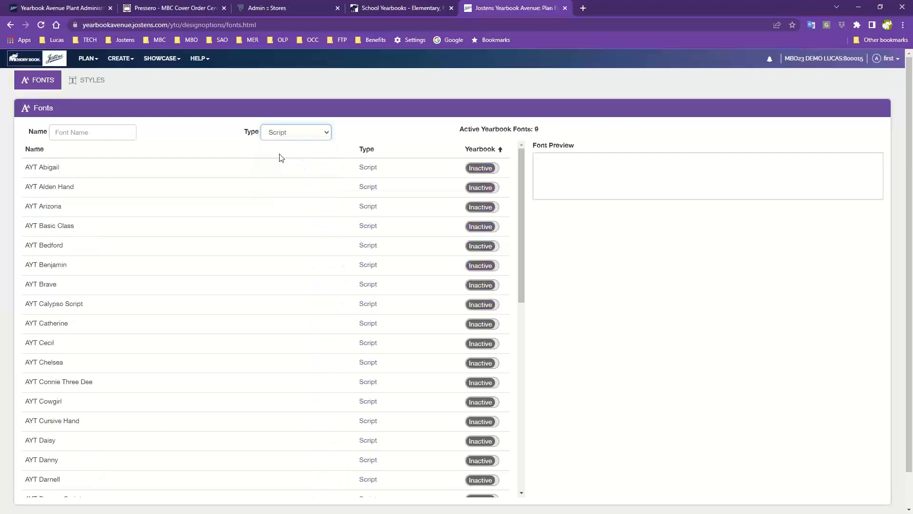
{"action": "left_click", "coordinate": [138, 169]}
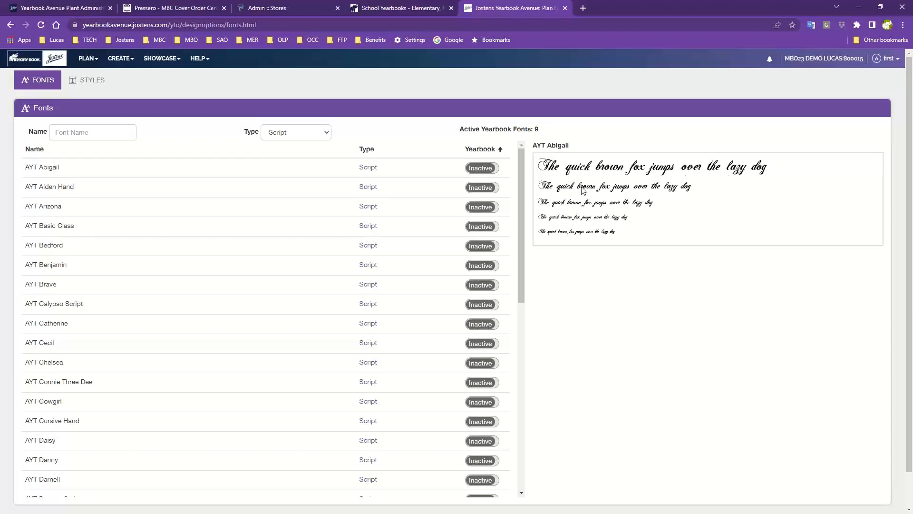
{"action": "left_click", "coordinate": [128, 230]}
{"action": "left_click", "coordinate": [129, 284]}
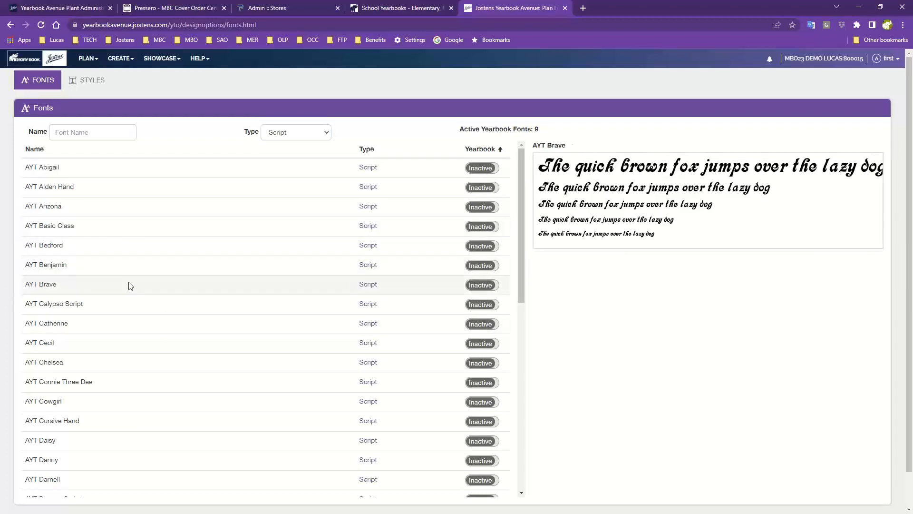
{"action": "left_click", "coordinate": [485, 287]}
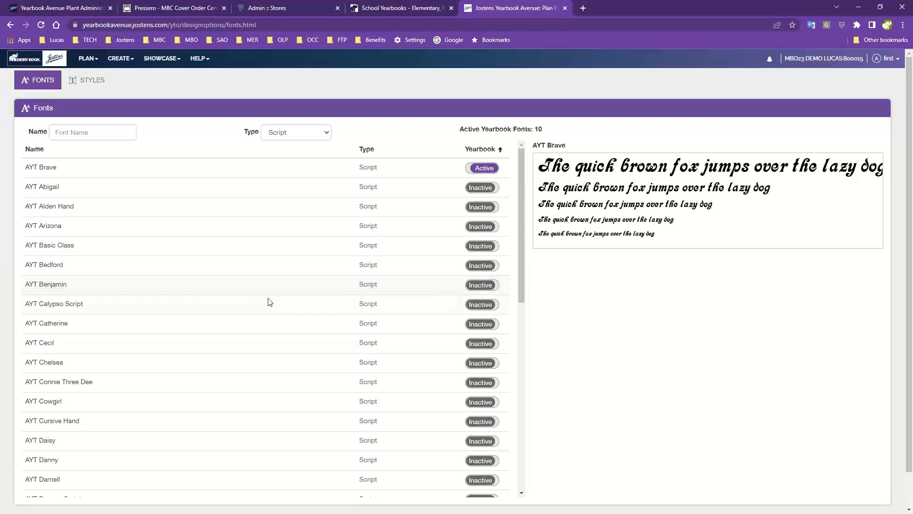
{"action": "left_click", "coordinate": [252, 324]}
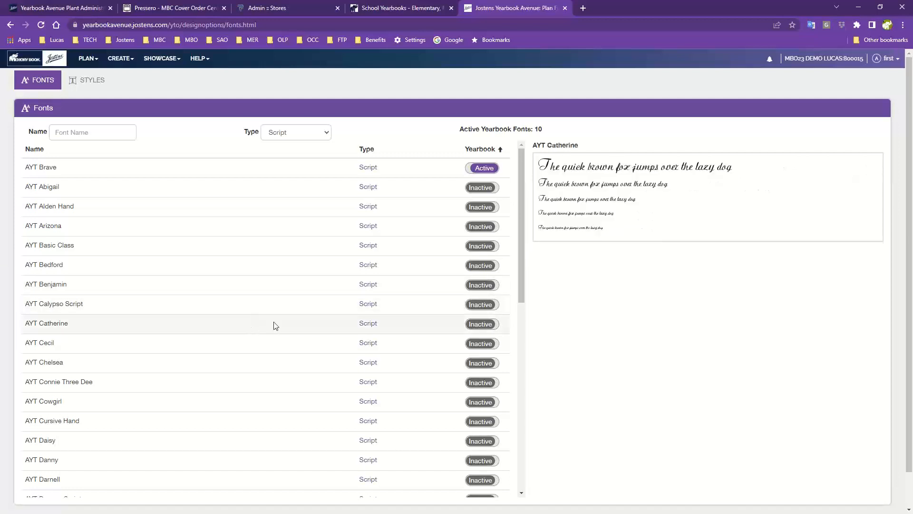
{"action": "left_click", "coordinate": [481, 325]}
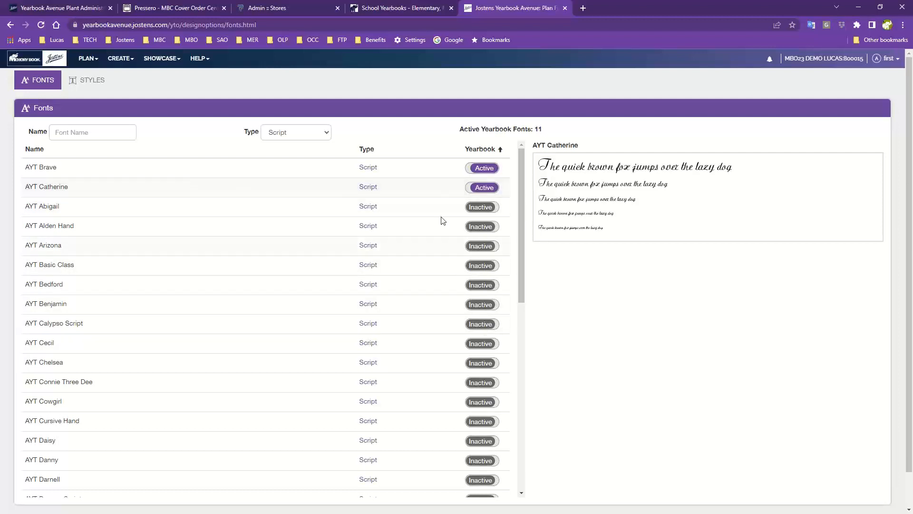
{"action": "scroll", "coordinate": [328, 423], "scroll_direction": "down", "scroll_amount": 3}
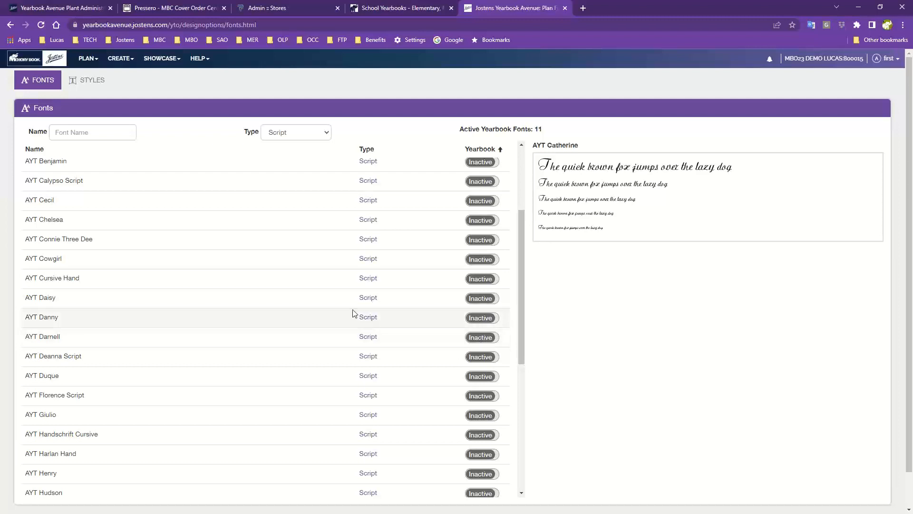
{"action": "scroll", "coordinate": [353, 315], "scroll_direction": "up", "scroll_amount": 3}
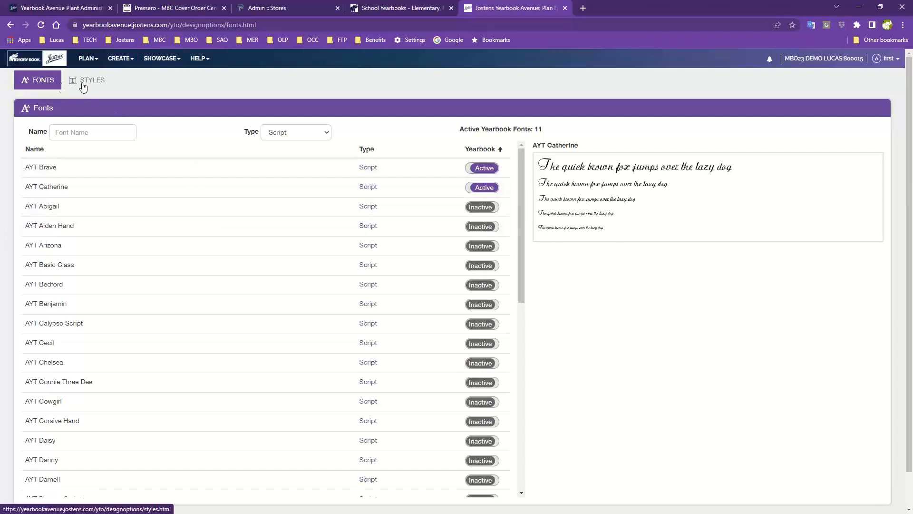
Start a new text style on the Styles page and name it Heading.
{"action": "left_click", "coordinate": [87, 61]}
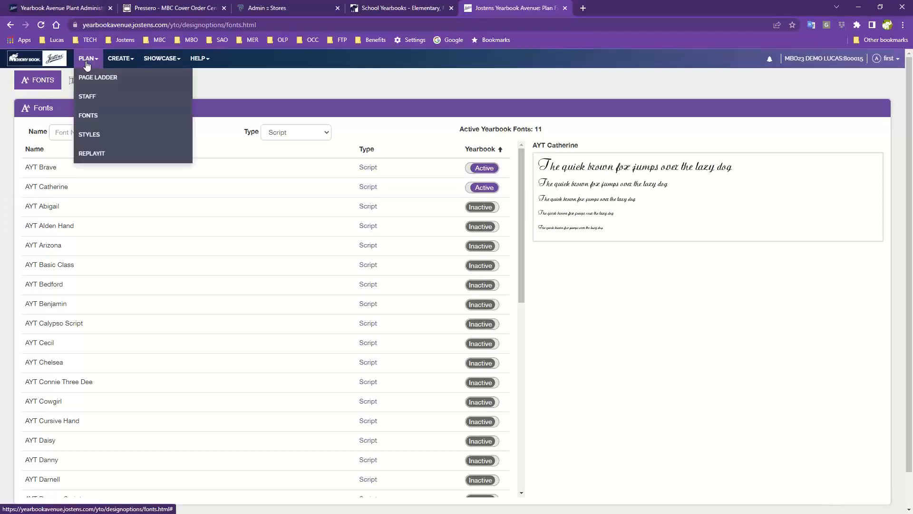
{"action": "left_click", "coordinate": [103, 137]}
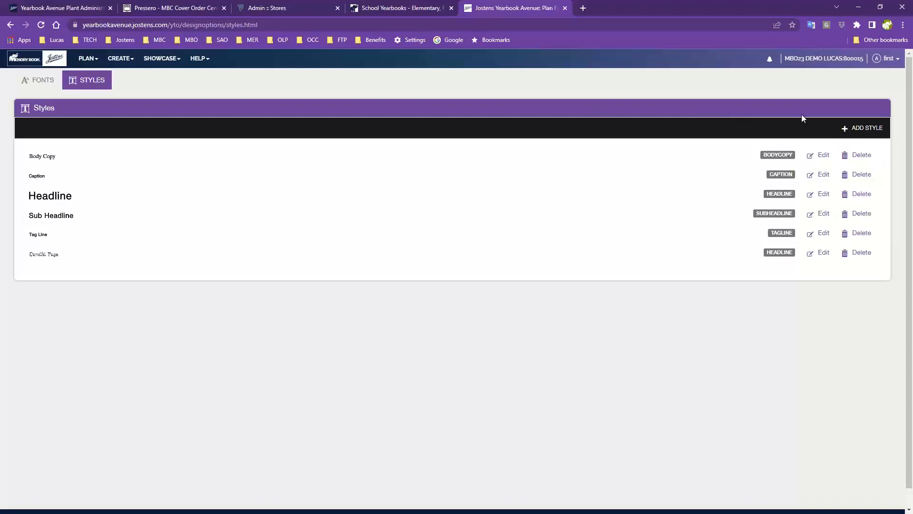
{"action": "left_click", "coordinate": [864, 132]}
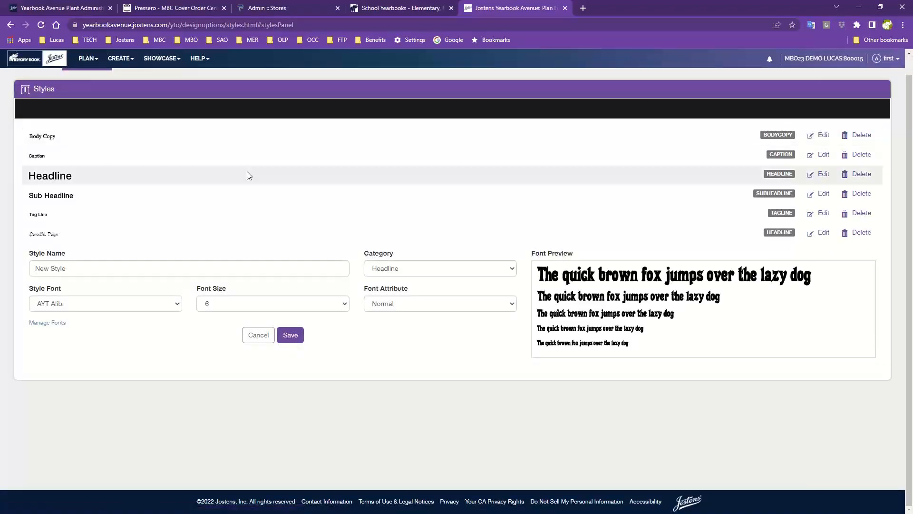
{"action": "left_click_drag", "start_coordinate": [75, 267], "coordinate": [10, 269]}
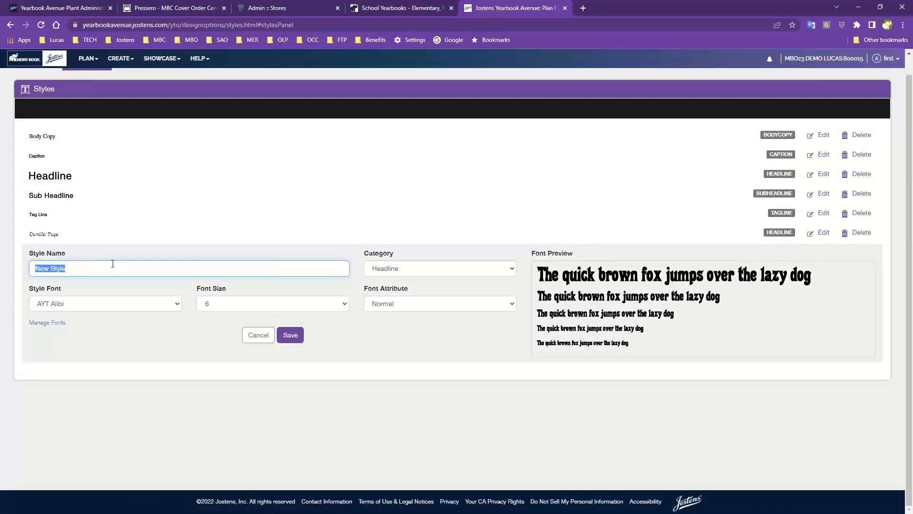
{"action": "type", "text": "Heading"}
Set the style font to AYT Brave at size 36 and check its attributes.
{"action": "left_click", "coordinate": [150, 307]}
{"action": "left_click", "coordinate": [61, 376]}
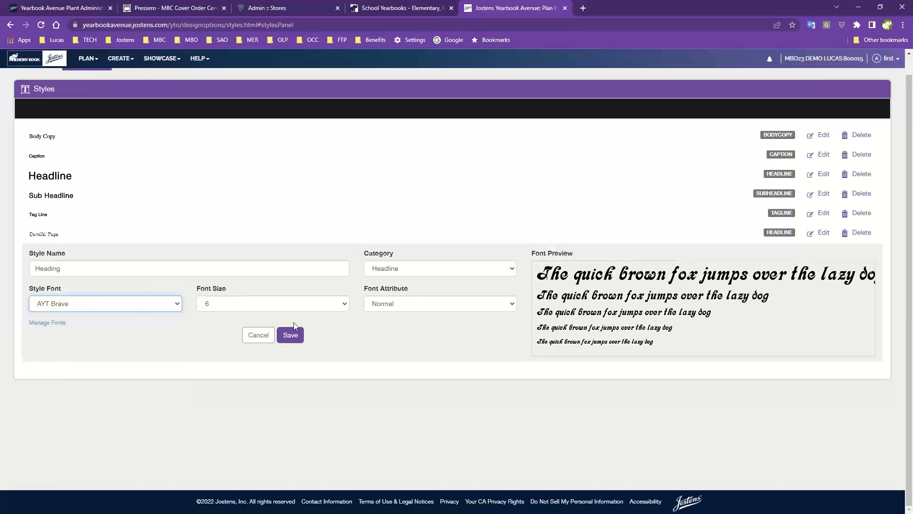
{"action": "left_click", "coordinate": [272, 305]}
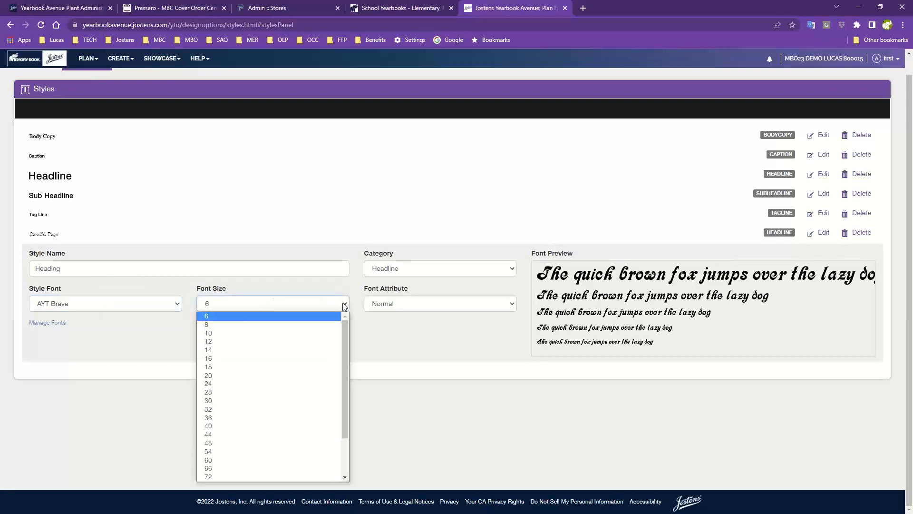
{"action": "left_click", "coordinate": [226, 418]}
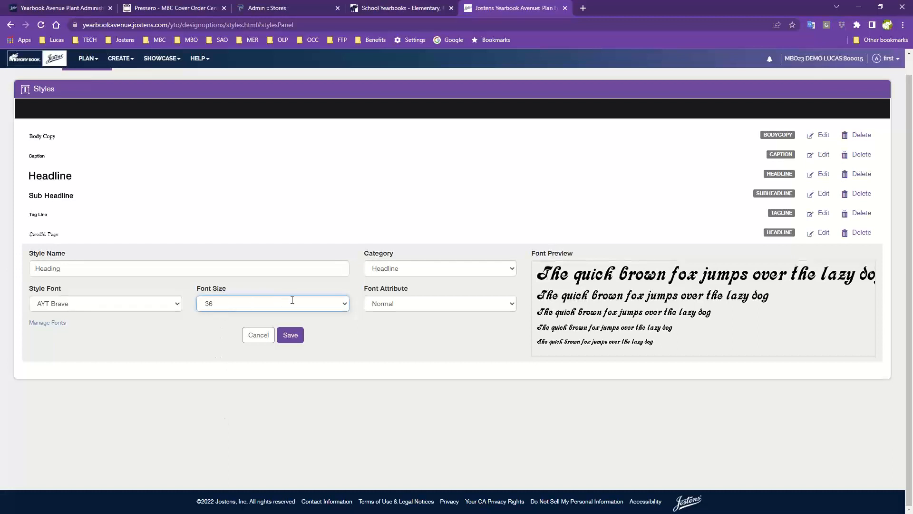
{"action": "left_click", "coordinate": [393, 304]}
{"action": "left_click", "coordinate": [411, 315]}
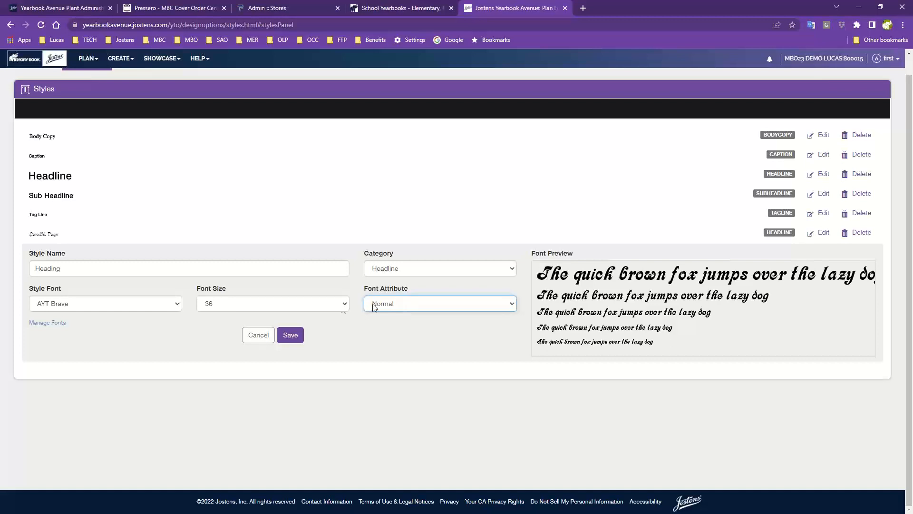
Try AYT Avalon and AYT Amperstencil as the style font, making it bold.
{"action": "left_click", "coordinate": [68, 309]}
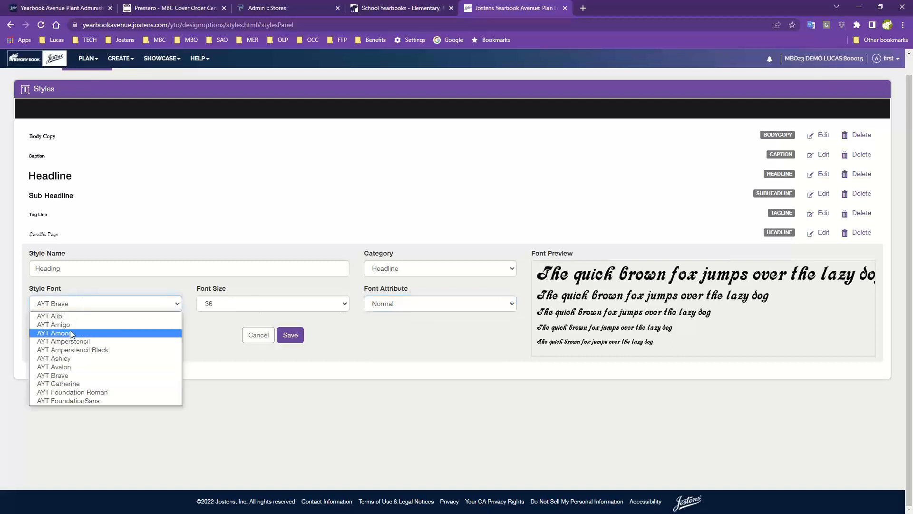
{"action": "left_click", "coordinate": [61, 367]}
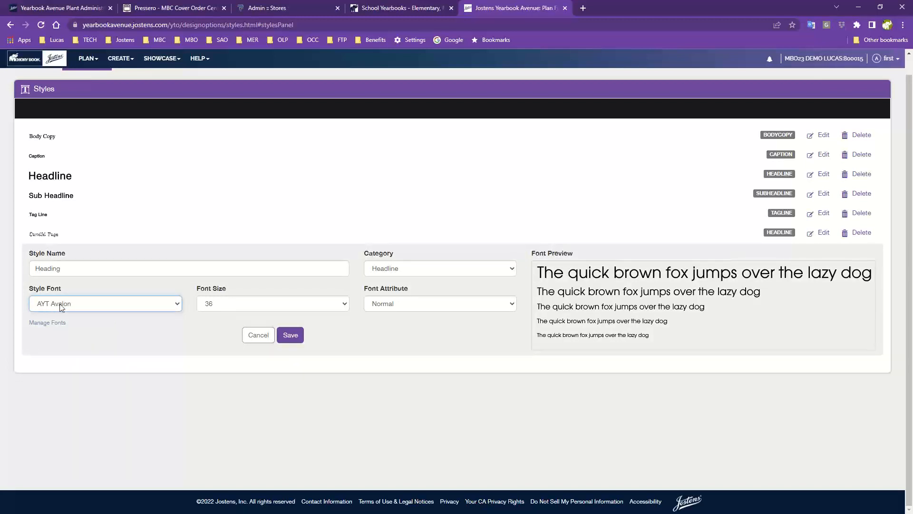
{"action": "left_click", "coordinate": [429, 306]}
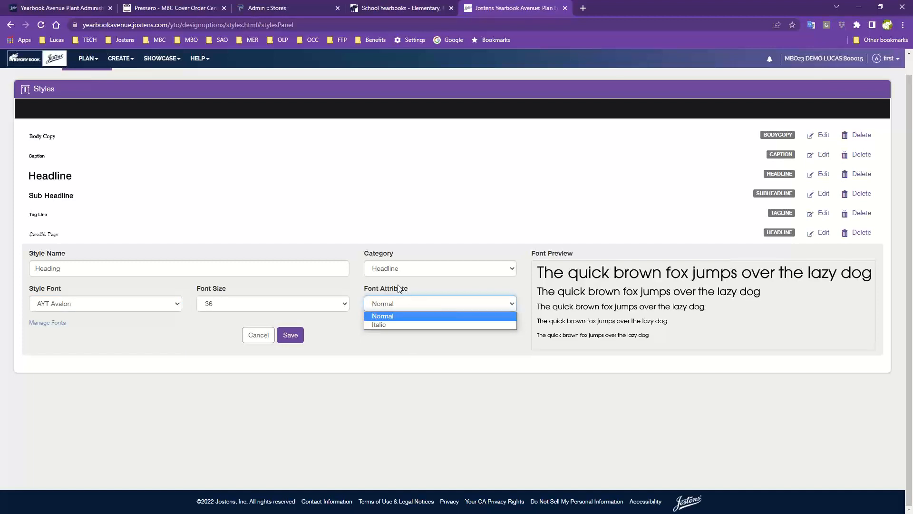
{"action": "left_click", "coordinate": [134, 304]}
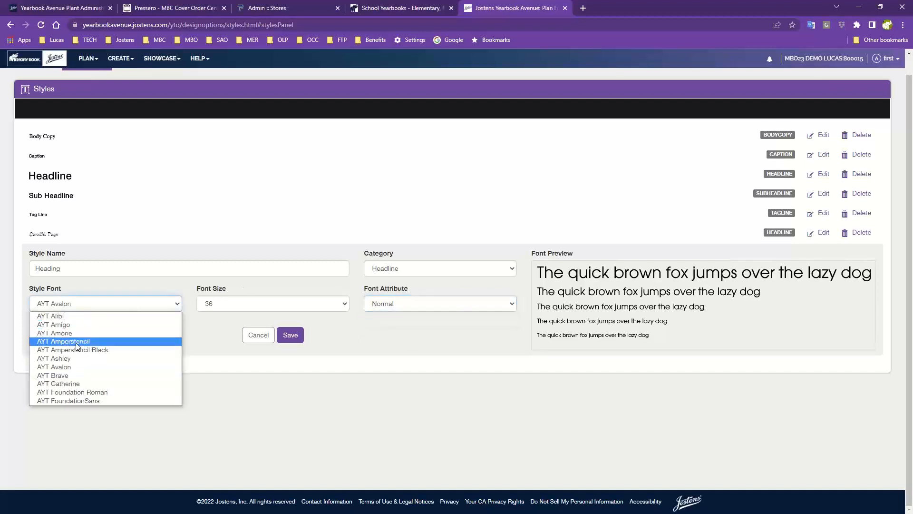
{"action": "left_click", "coordinate": [88, 342]}
{"action": "left_click", "coordinate": [416, 306]}
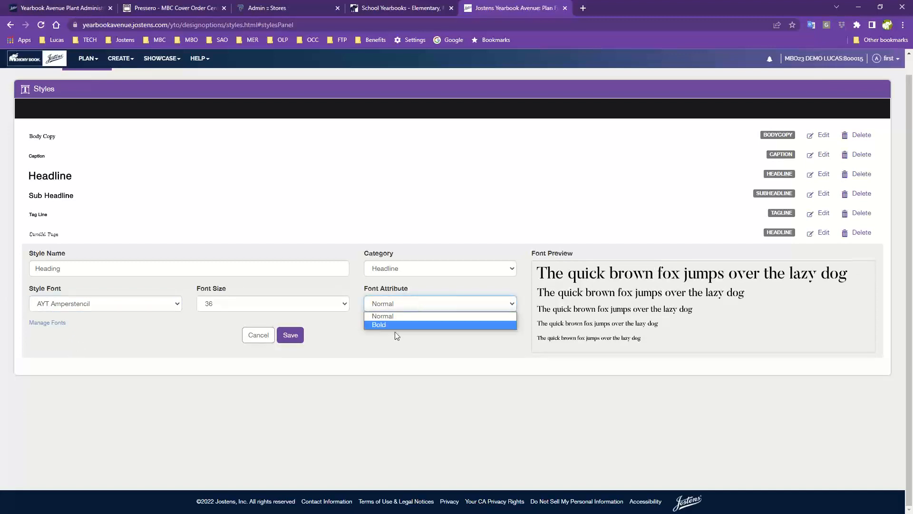
{"action": "left_click", "coordinate": [382, 326]}
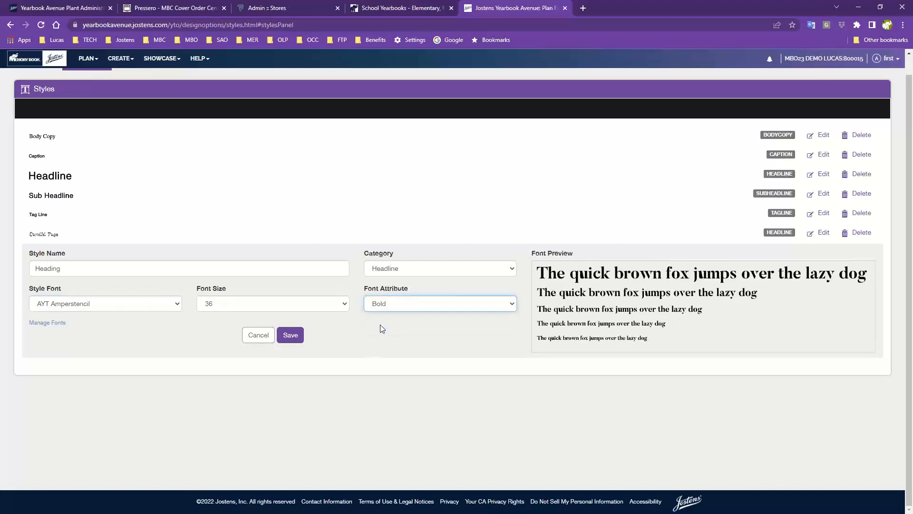
Settle on AYT Alibi as the Heading font and save the style.
{"action": "left_click", "coordinate": [72, 305]}
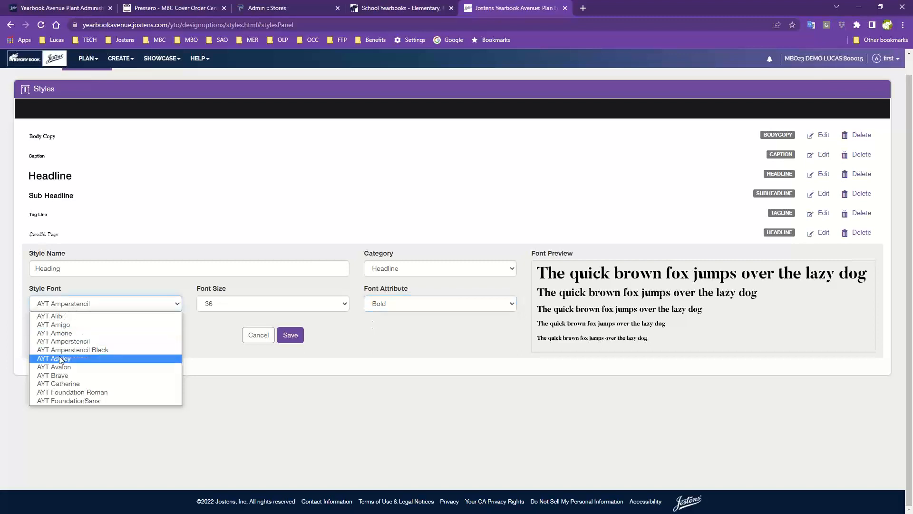
{"action": "left_click", "coordinate": [59, 333]}
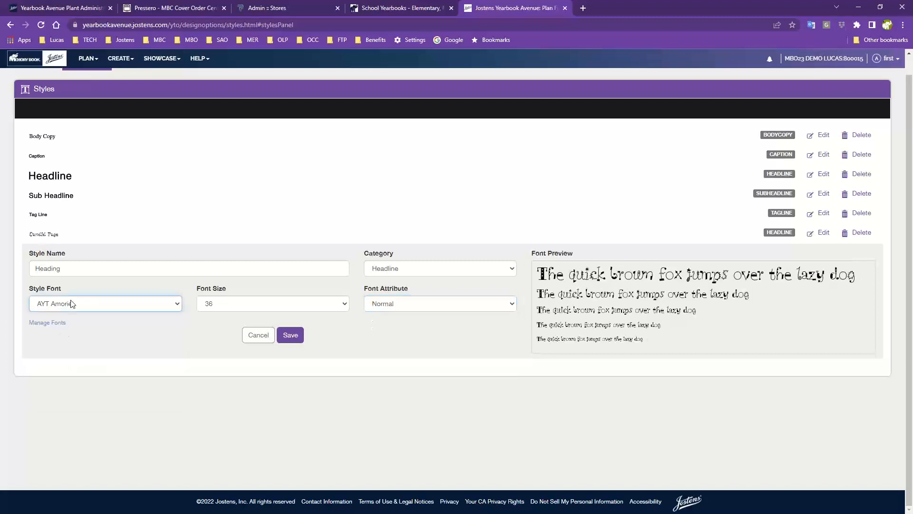
{"action": "left_click", "coordinate": [72, 305]}
{"action": "left_click", "coordinate": [68, 316]}
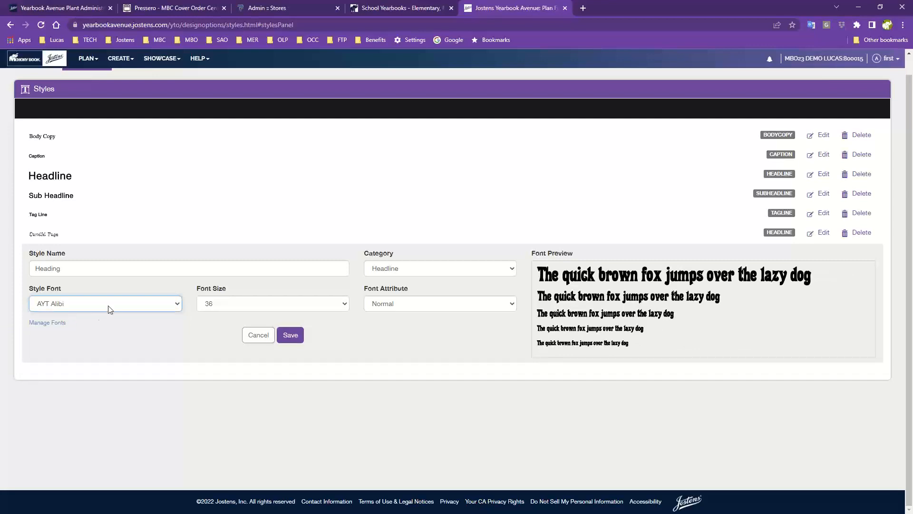
{"action": "left_click", "coordinate": [87, 304]}
{"action": "scroll", "coordinate": [84, 321], "scroll_direction": "up", "scroll_amount": 1}
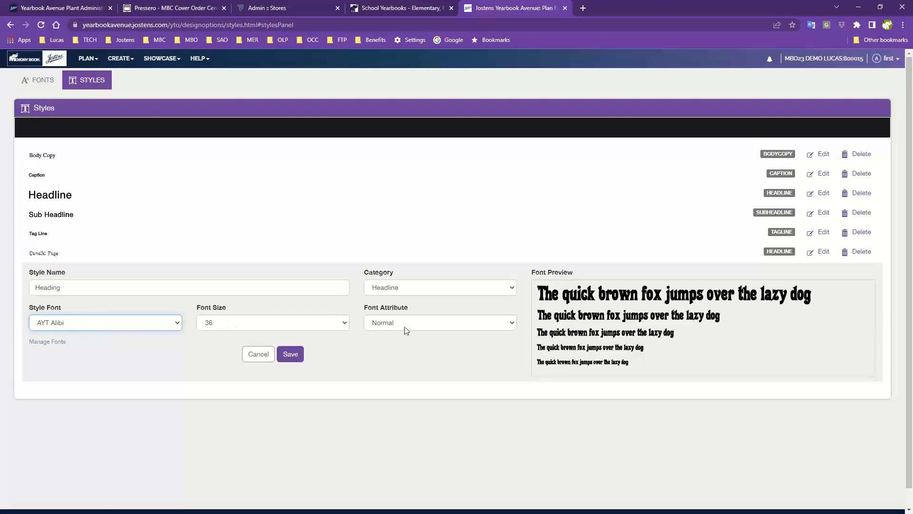
{"action": "left_click", "coordinate": [291, 354]}
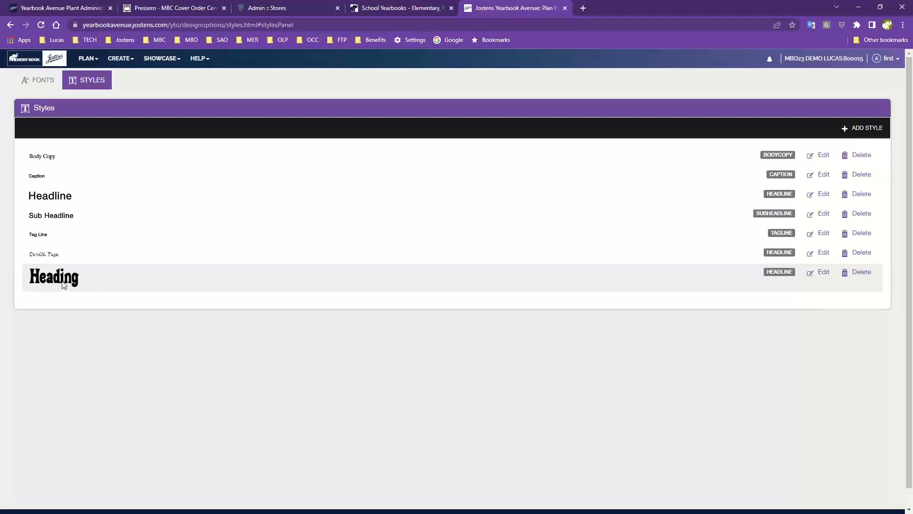
Show the CREATE menu's creation options, including the page designer.
{"action": "left_click", "coordinate": [118, 59]}
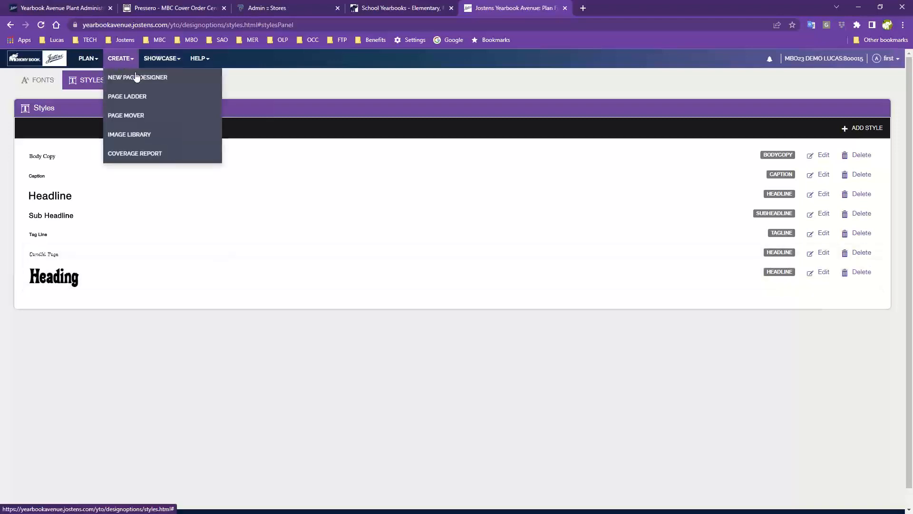
Open the page designer and delete the left page's Lorem ipsum heading box.
{"action": "left_click", "coordinate": [128, 78]}
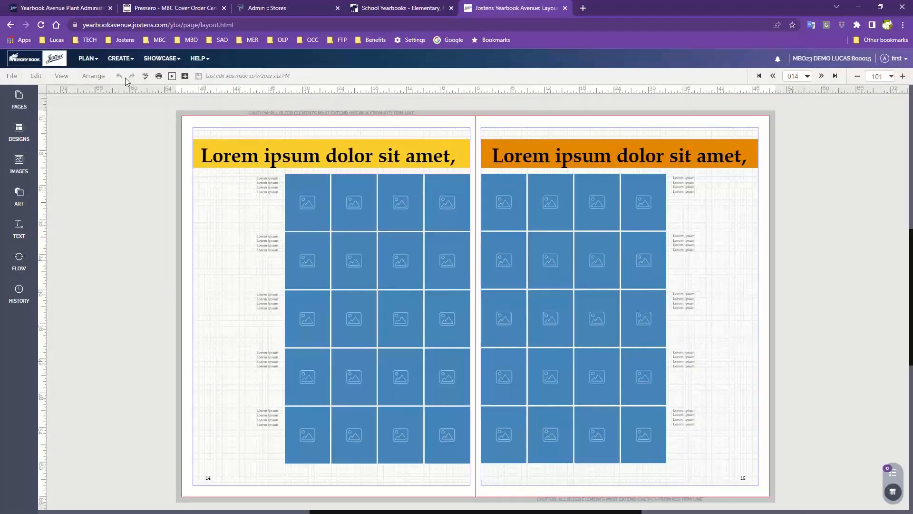
{"action": "left_click", "coordinate": [246, 161]}
{"action": "key", "text": "Delete"}
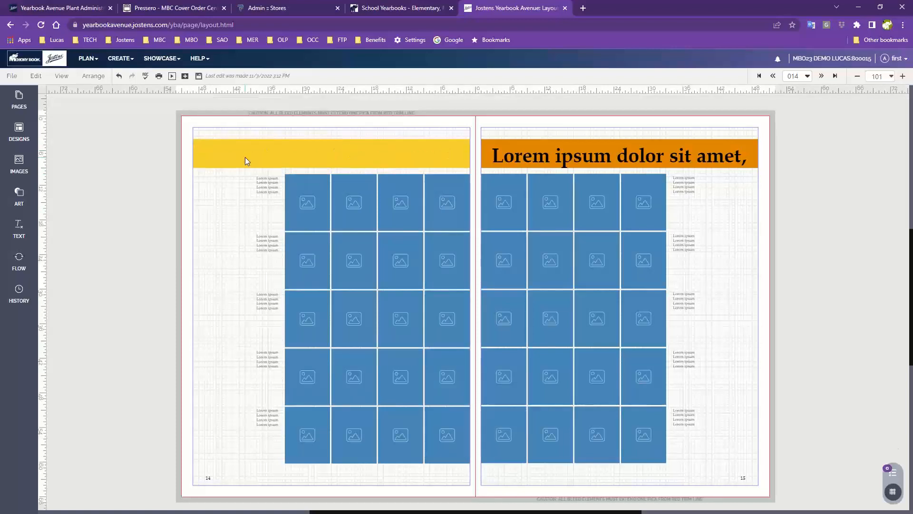
Place a Heading-styled title across the left yellow banner in AYT Amperstencil Black.
{"action": "left_click", "coordinate": [17, 232]}
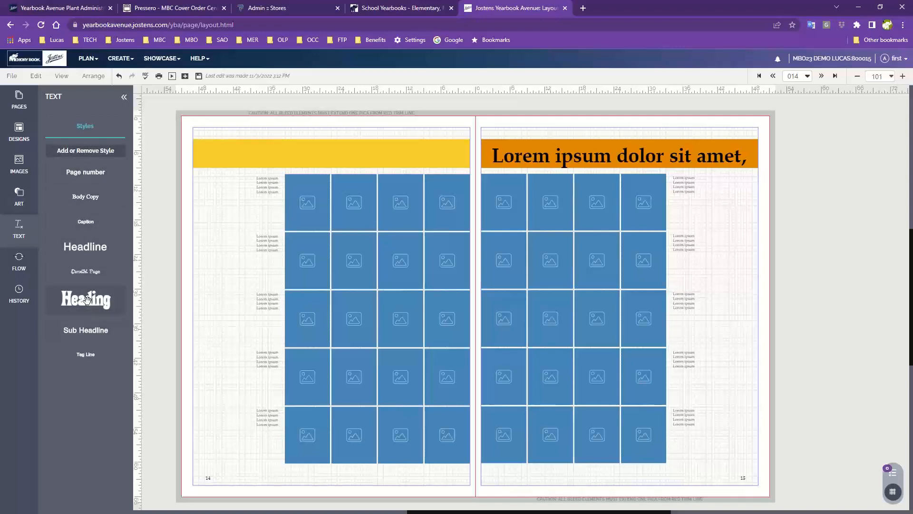
{"action": "left_click_drag", "start_coordinate": [80, 302], "coordinate": [241, 156]}
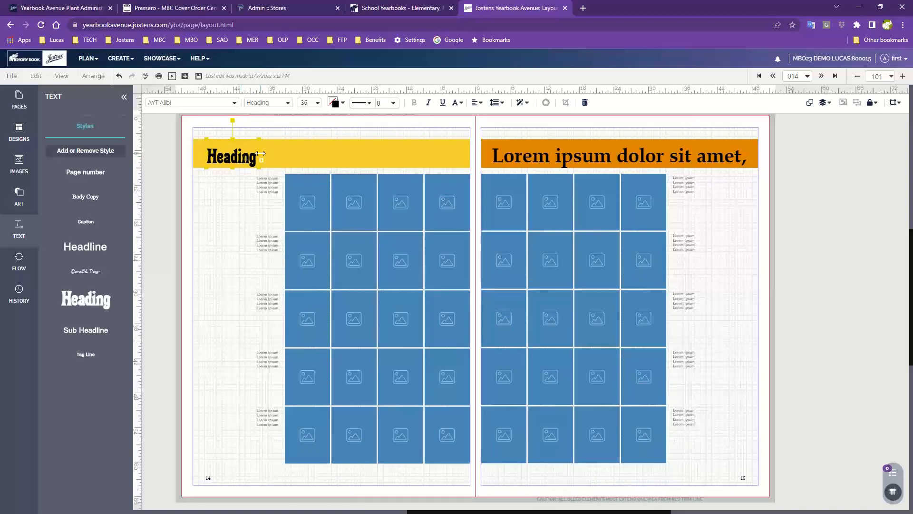
{"action": "left_click_drag", "start_coordinate": [261, 160], "coordinate": [458, 144]}
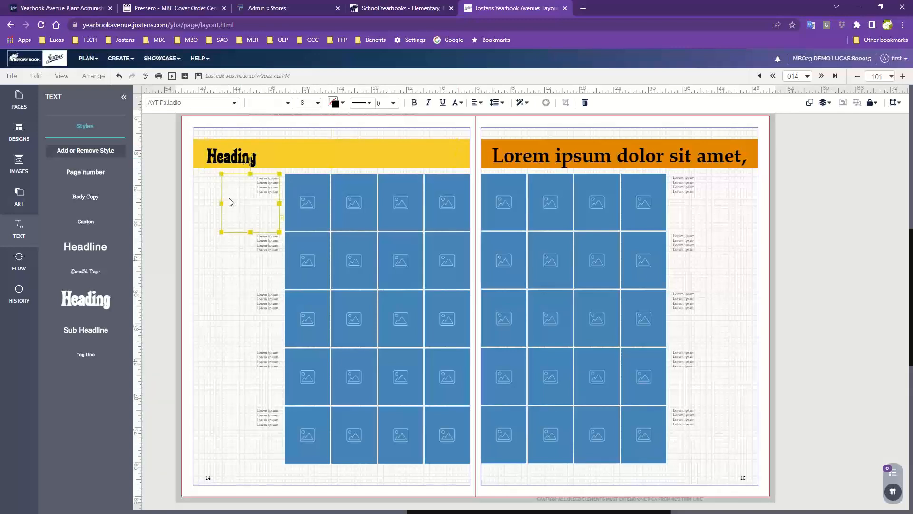
{"action": "left_click", "coordinate": [207, 103]}
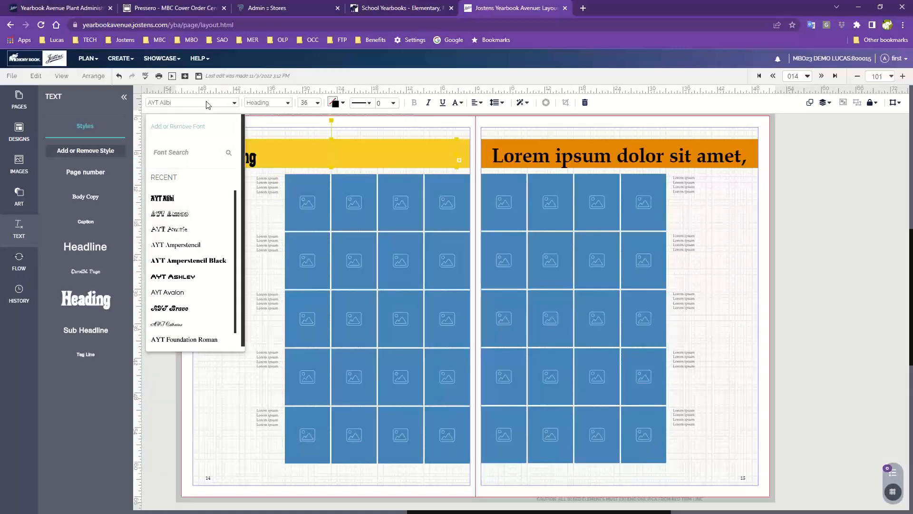
{"action": "left_click", "coordinate": [197, 262]}
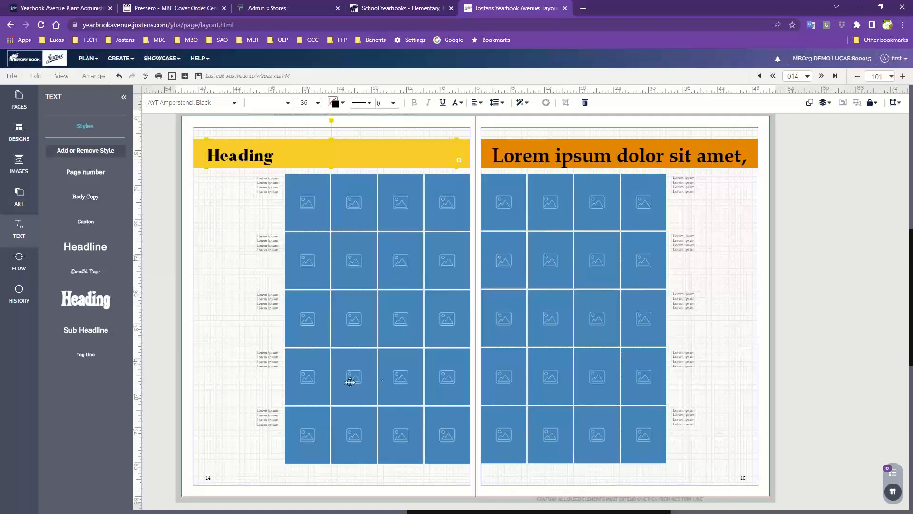
{"action": "left_click", "coordinate": [89, 58]}
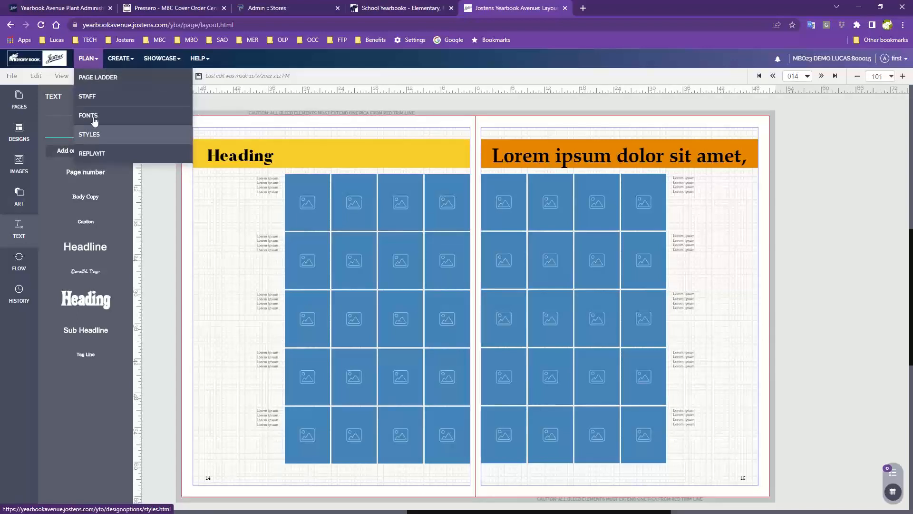
Leave the page designer for the ReplayIt Private Photo Submission settings, reloading them via PLAN.
{"action": "left_click", "coordinate": [100, 154]}
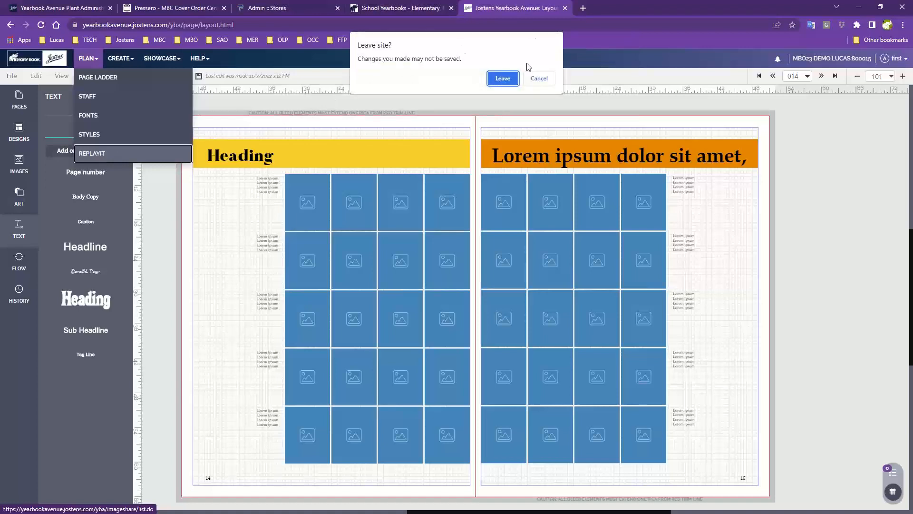
{"action": "left_click", "coordinate": [506, 81]}
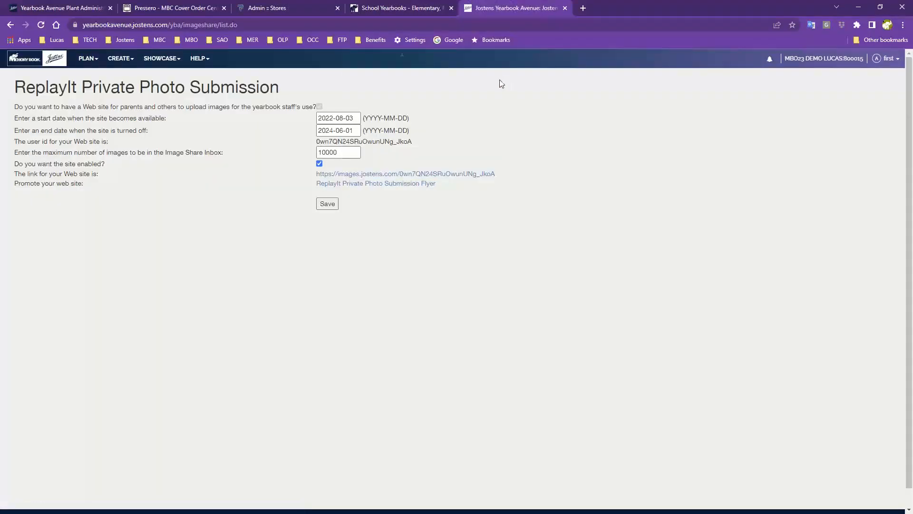
{"action": "left_click", "coordinate": [84, 58]}
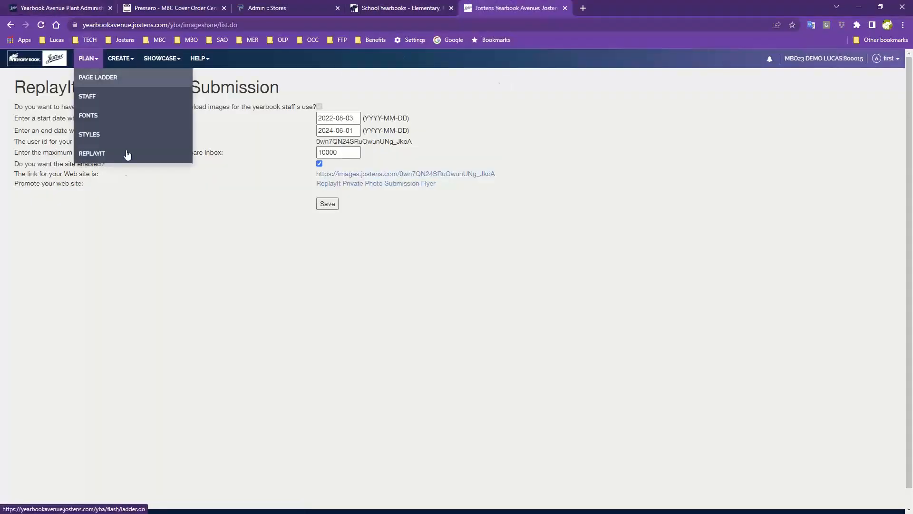
{"action": "left_click", "coordinate": [106, 152]}
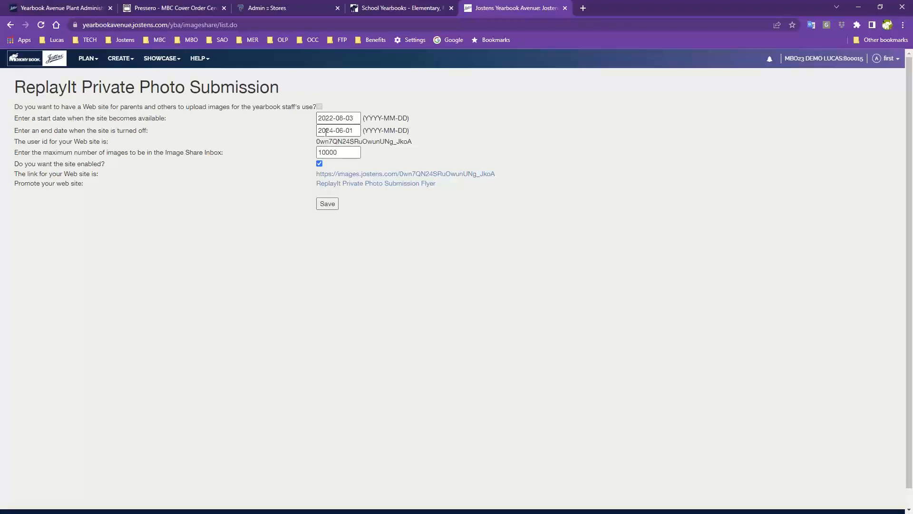
Change the ReplayIt end date from 2024-06-01 to 2023-06-01 and save.
{"action": "left_click", "coordinate": [335, 129]}
{"action": "key", "text": "BackSpace"}
{"action": "type", "text": "3"}
{"action": "left_click", "coordinate": [415, 122]}
{"action": "left_click", "coordinate": [327, 205]}
{"action": "mouse_move", "coordinate": [495, 175]}
{"action": "left_mouse_down"}
{"action": "mouse_move", "coordinate": [478, 183]}
{"action": "mouse_move", "coordinate": [325, 168]}
{"action": "mouse_move", "coordinate": [459, 157]}
{"action": "mouse_move", "coordinate": [497, 175]}
{"action": "left_mouse_up"}
Highlight the link text after 'The link for your Web site is:'.
{"action": "left_click", "coordinate": [478, 181]}
{"action": "left_click", "coordinate": [290, 178]}
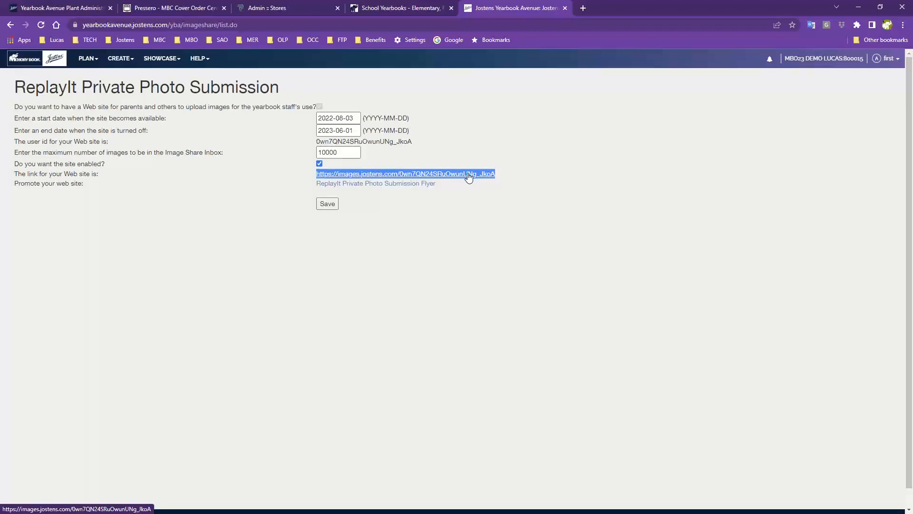
Close the extra Jostens Yearbook Avenue tab and return to the ImageShareFlyer.pdf flyer.
{"action": "left_click", "coordinate": [361, 187]}
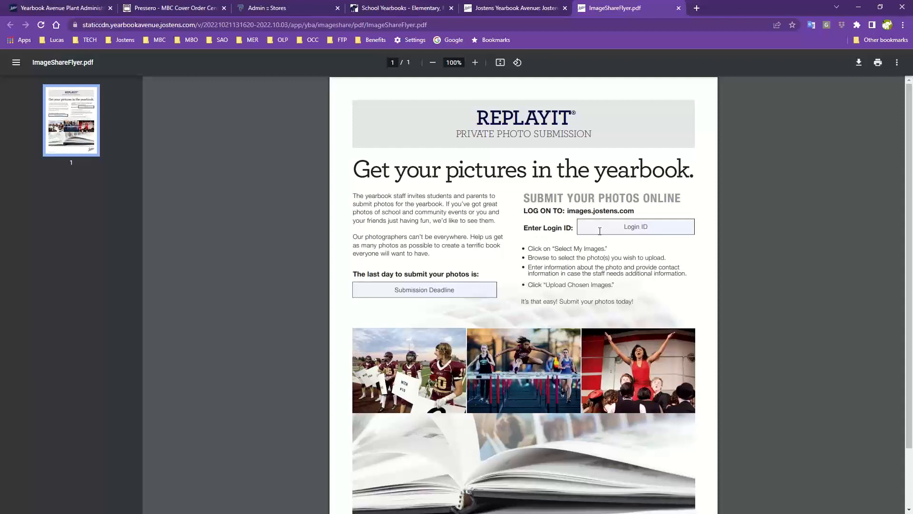
{"action": "left_click", "coordinate": [79, 11]}
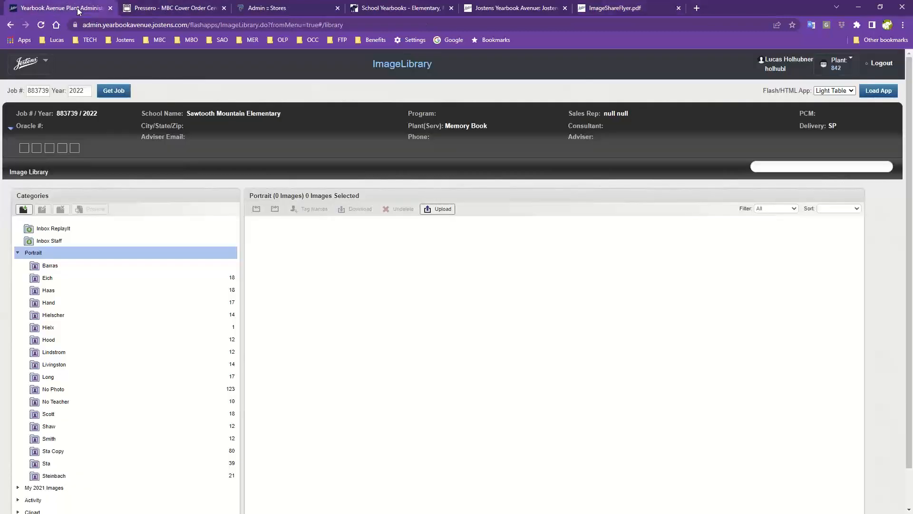
{"action": "left_click", "coordinate": [615, 10]}
{"action": "left_click", "coordinate": [566, 10]}
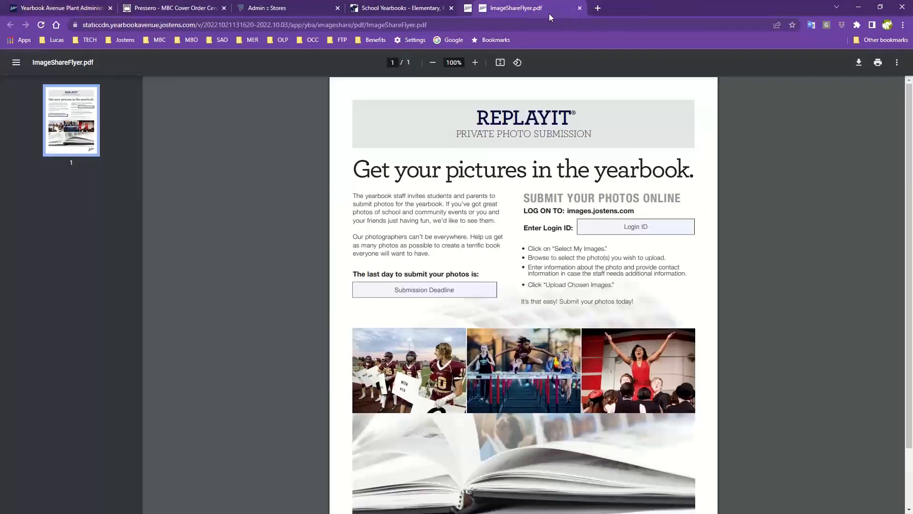
{"action": "left_click", "coordinate": [424, 14]}
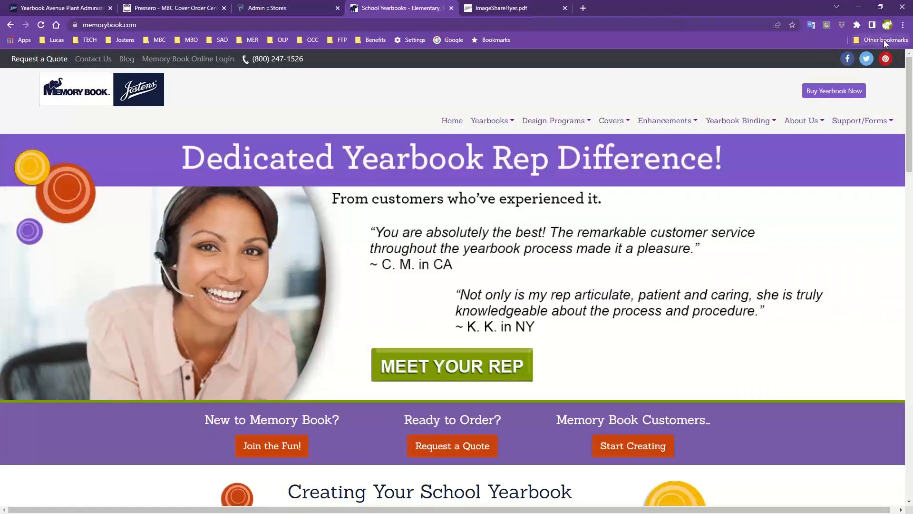
{"action": "left_click", "coordinate": [467, 11]}
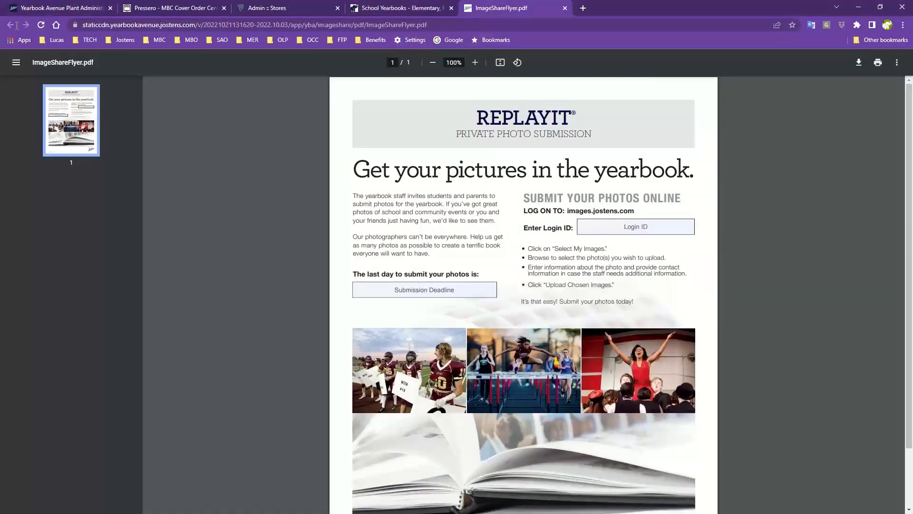
In a new tab, load the Memory Book Online login page and enter the job number, username and password.
{"action": "left_click", "coordinate": [584, 8]}
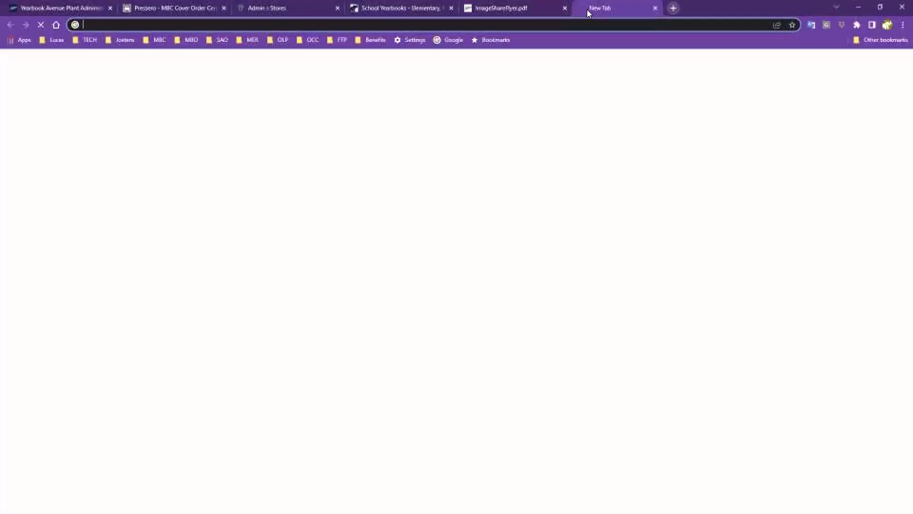
{"action": "left_click", "coordinate": [190, 41]}
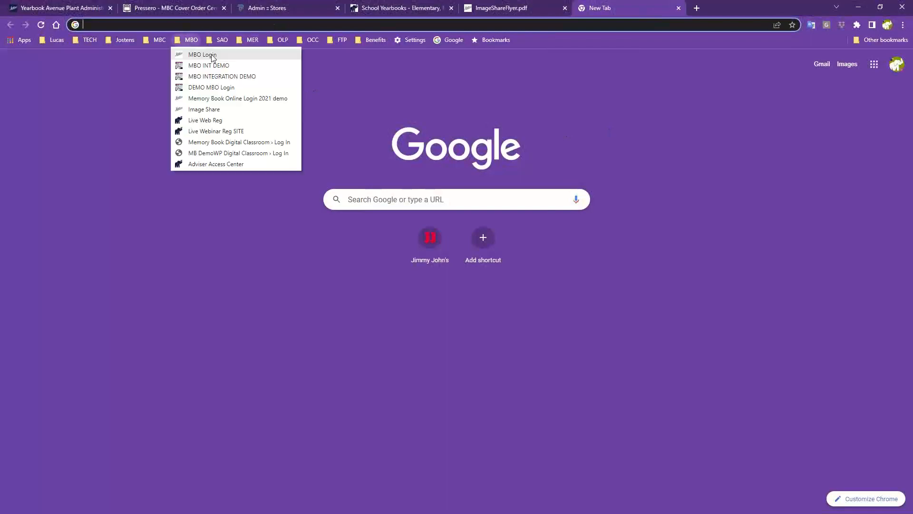
{"action": "left_click", "coordinate": [212, 56]}
{"action": "left_click", "coordinate": [93, 121]}
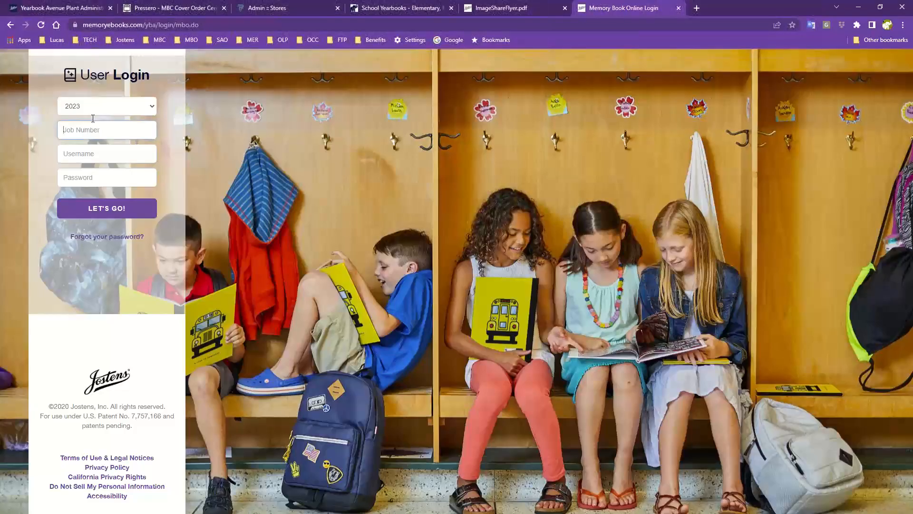
{"action": "type", "text": "800015"}
{"action": "key", "text": "Tab"}
{"action": "type", "text": "adviser"}
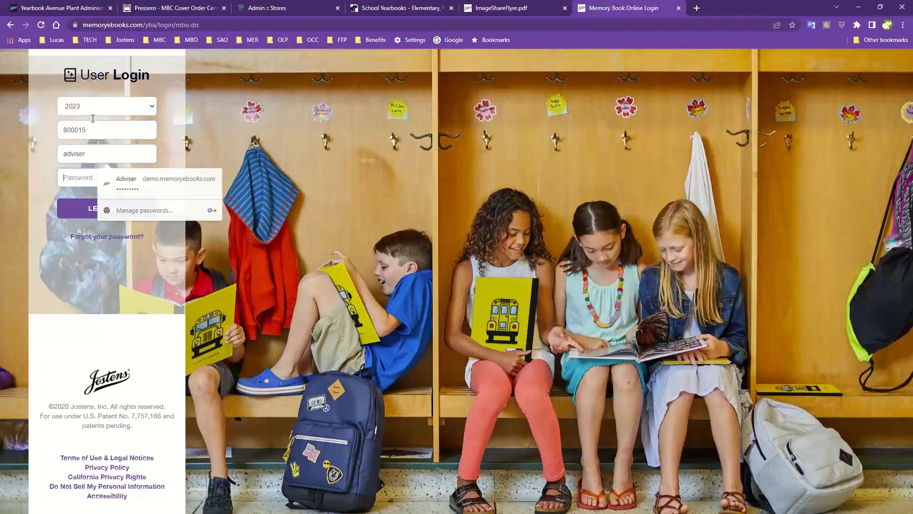
{"action": "key", "text": "Tab"}
{"action": "type", "text": "•••••••"}
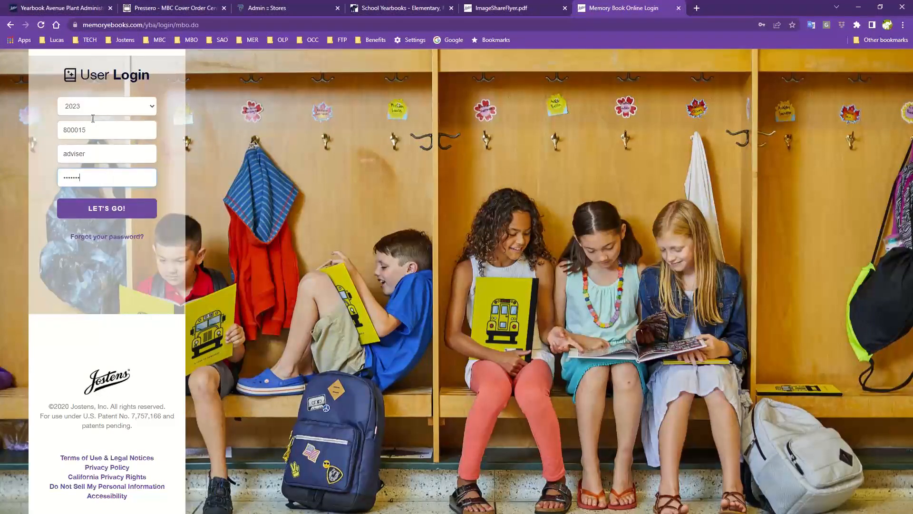
Sign in, open the ReplayIt Private Photo Submission settings and select the site's user id.
{"action": "key", "text": "Return"}
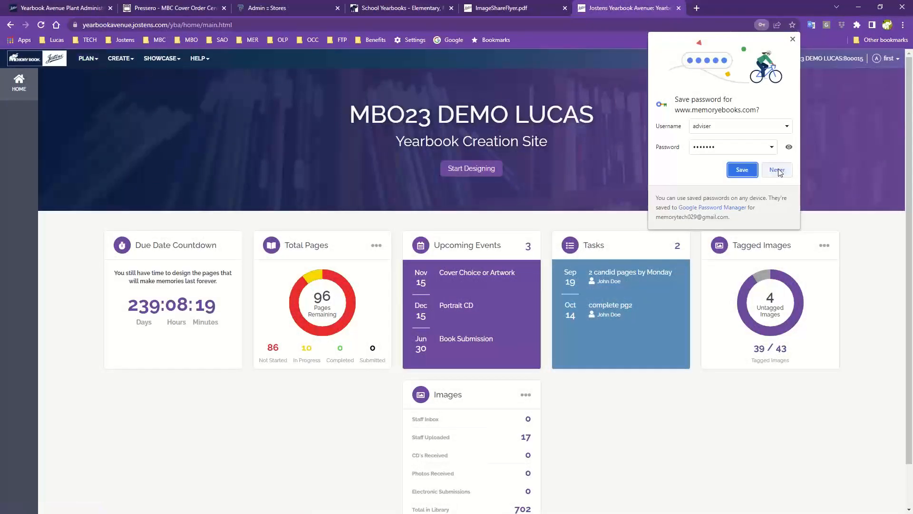
{"action": "left_click", "coordinate": [87, 59]}
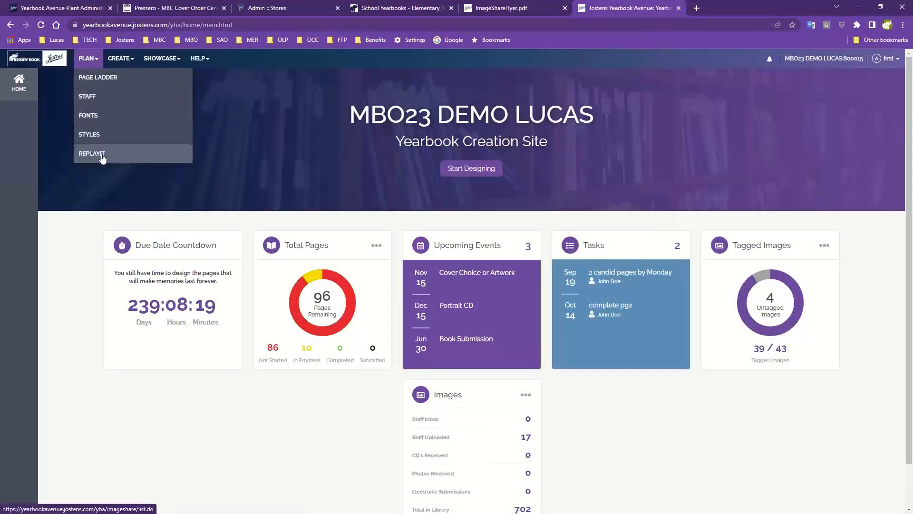
{"action": "left_click", "coordinate": [103, 155]}
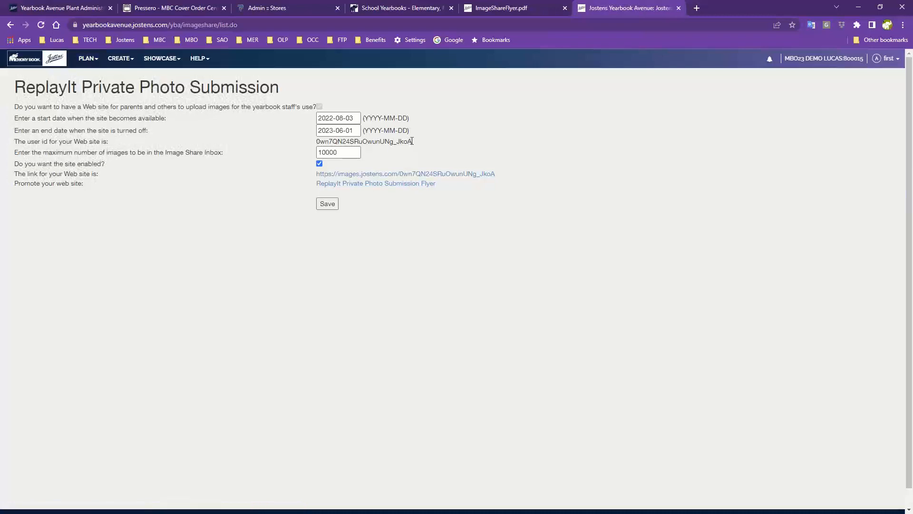
{"action": "left_click_drag", "start_coordinate": [413, 141], "coordinate": [318, 139]}
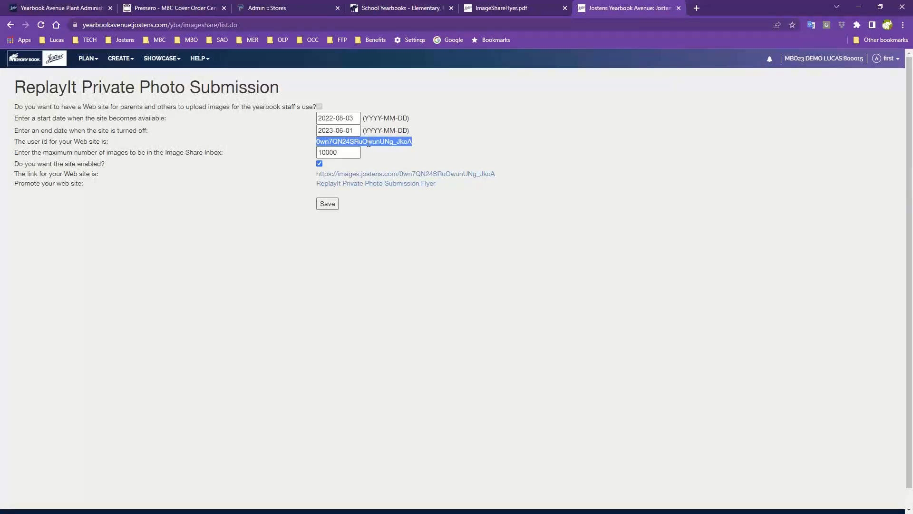
Paste the site's user id into the flyer's Login ID field and delete the leftover 'Login ID' text.
{"action": "left_click", "coordinate": [550, 13]}
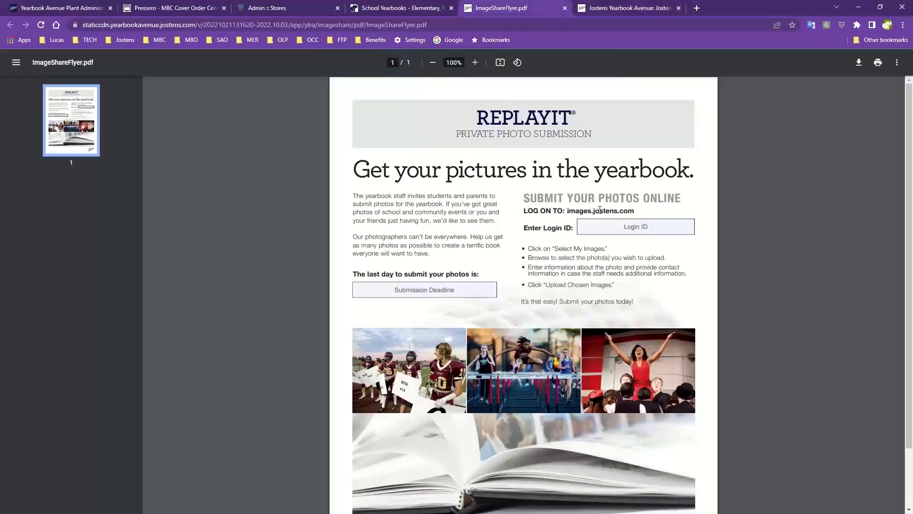
{"action": "left_click", "coordinate": [598, 226]}
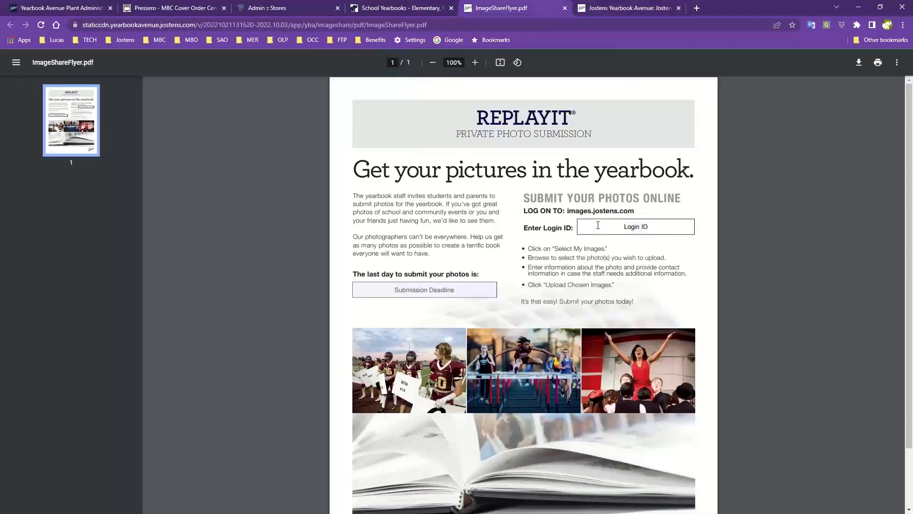
{"action": "key", "text": "ctrl+v"}
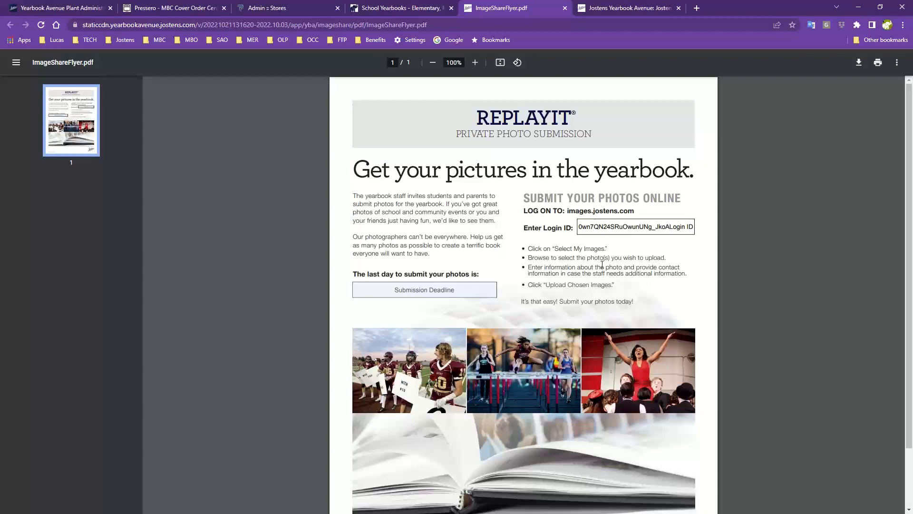
{"action": "left_click_drag", "start_coordinate": [669, 227], "coordinate": [711, 230]}
{"action": "key", "text": "Delete"}
{"action": "left_click", "coordinate": [710, 231]}
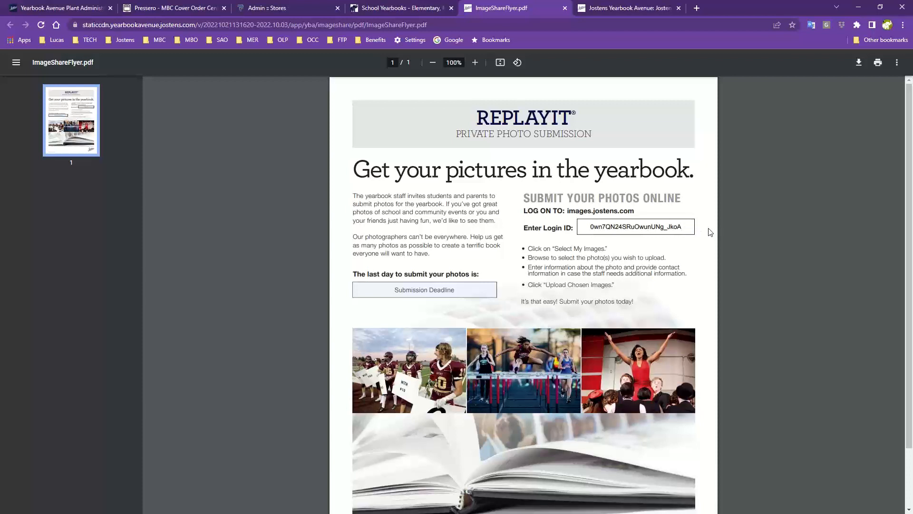
Place the caret in the flyer's Submission Deadline field.
{"action": "left_click", "coordinate": [379, 284]}
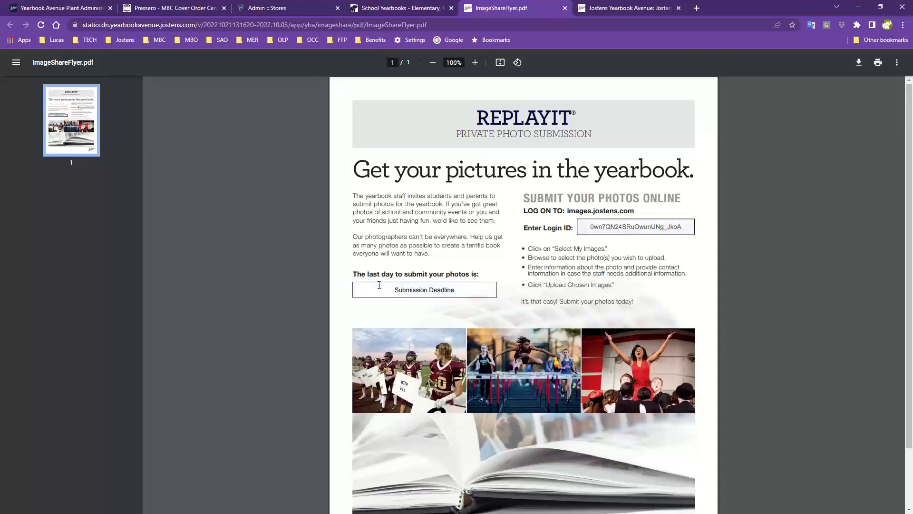
{"action": "scroll", "coordinate": [379, 285], "scroll_direction": "down", "scroll_amount": 2}
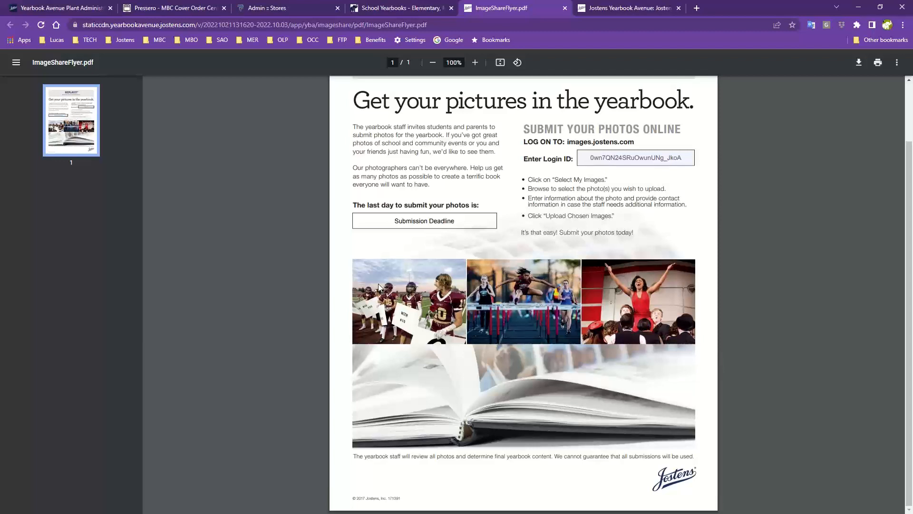
{"action": "scroll", "coordinate": [379, 287], "scroll_direction": "up", "scroll_amount": 2}
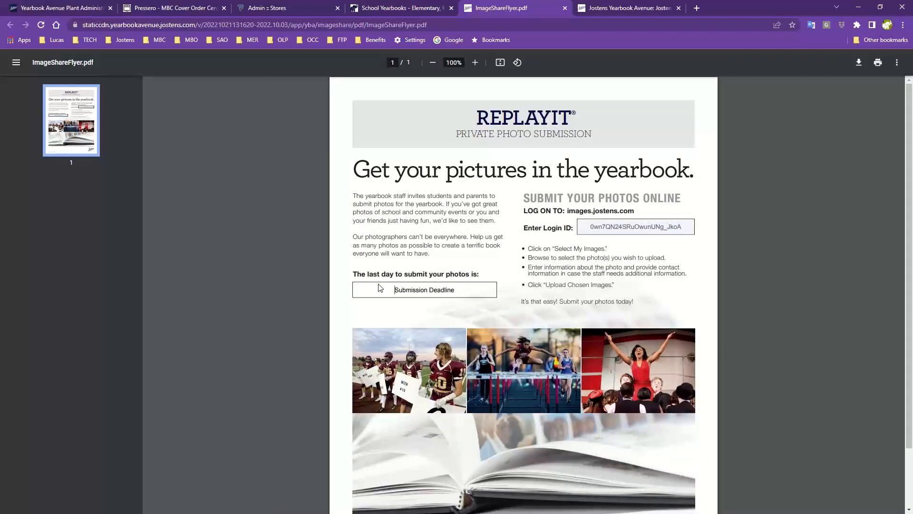
{"action": "left_click", "coordinate": [379, 284]}
Leave the flyer and go back to the Yearbook Avenue ReplayIt Private Photo Submission settings tab.
{"action": "key", "text": "alt+Tab"}
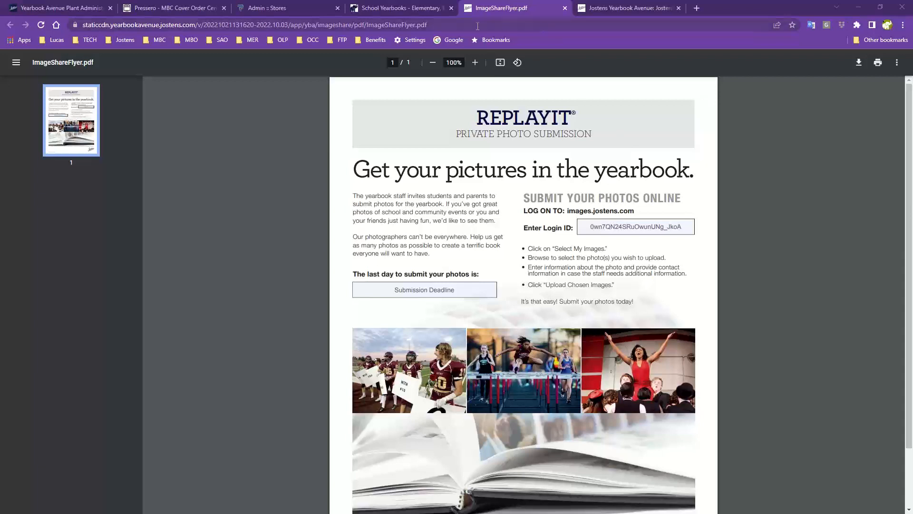
{"action": "left_click", "coordinate": [440, 14]}
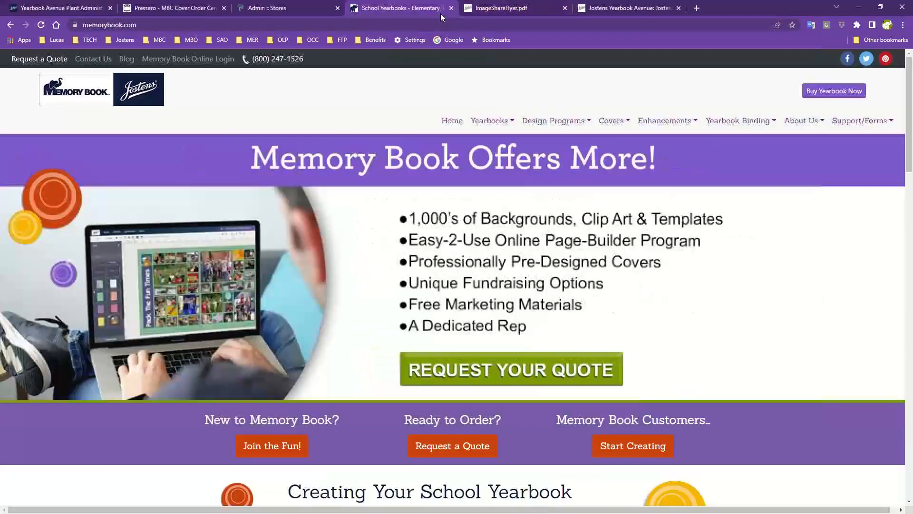
{"action": "left_click", "coordinate": [495, 13]}
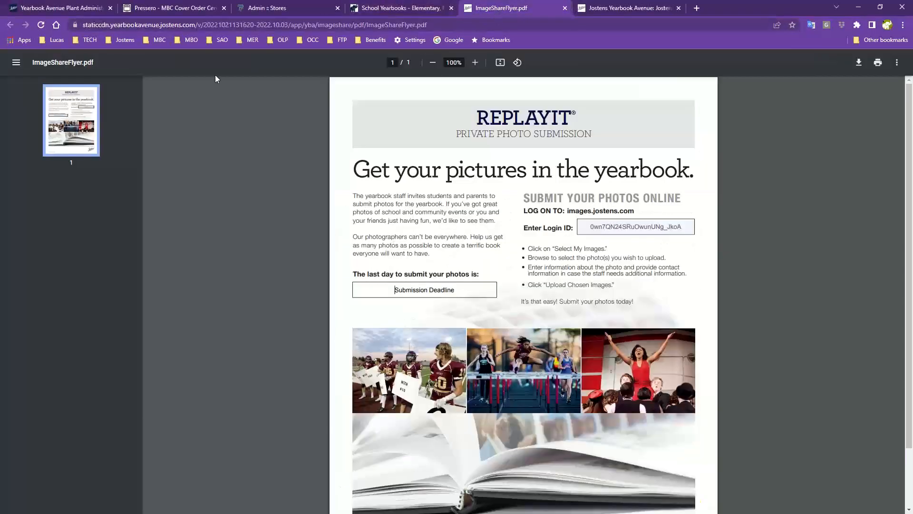
{"action": "left_click", "coordinate": [415, 13]}
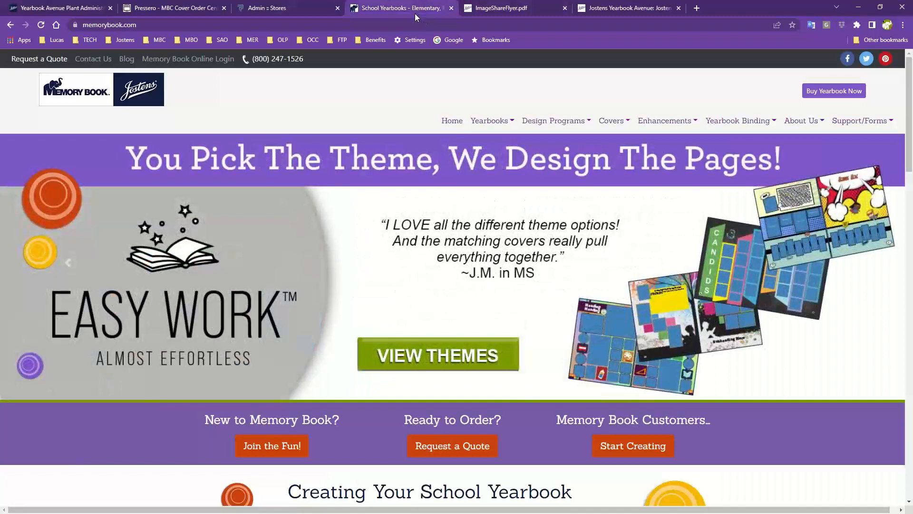
{"action": "left_click", "coordinate": [485, 15]}
{"action": "left_click", "coordinate": [621, 13]}
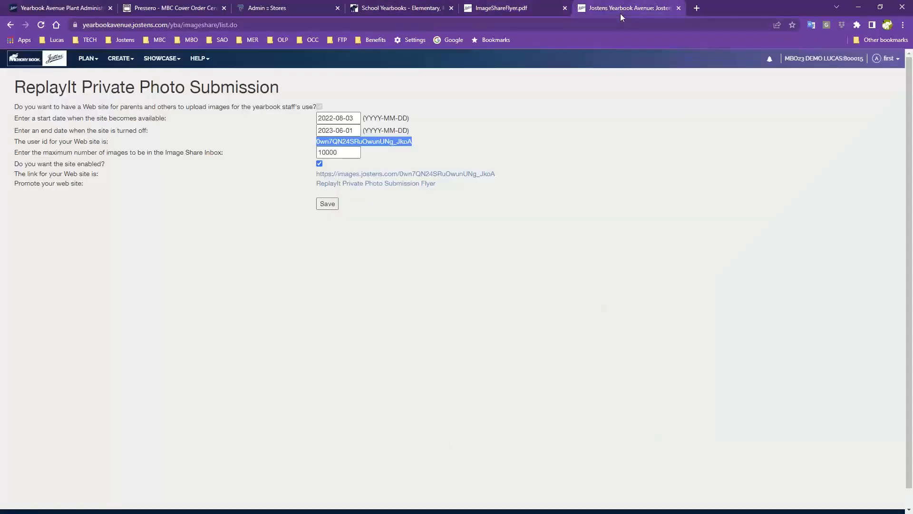
Open PLAN > Page Ladder and make page 001's section and description editable.
{"action": "left_click", "coordinate": [88, 58]}
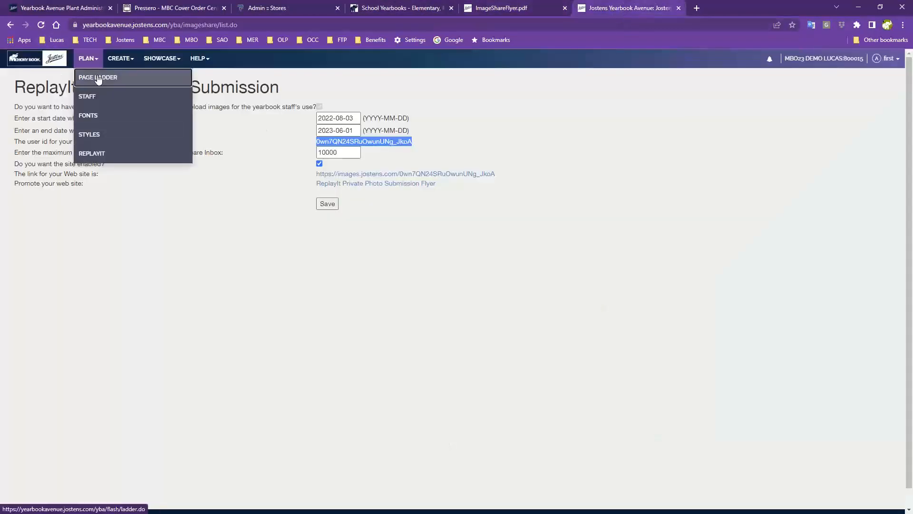
{"action": "left_click", "coordinate": [99, 77]}
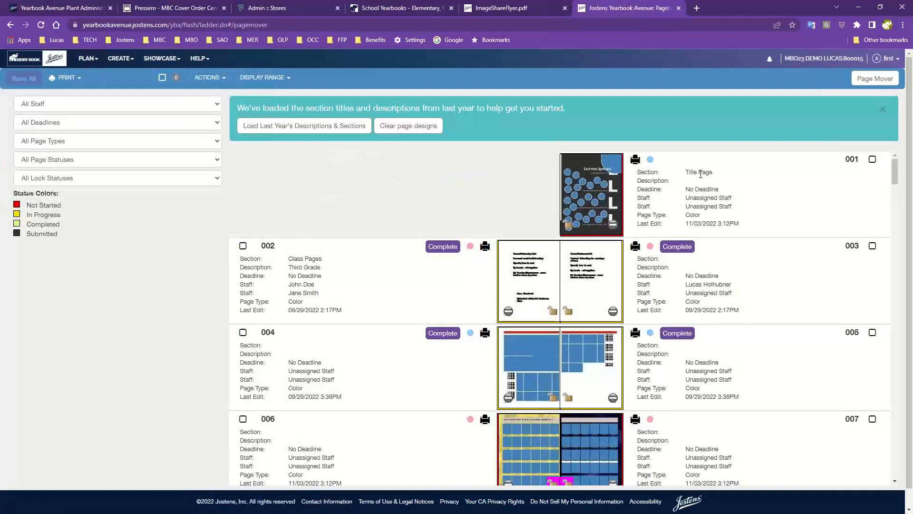
{"action": "left_click", "coordinate": [699, 173]}
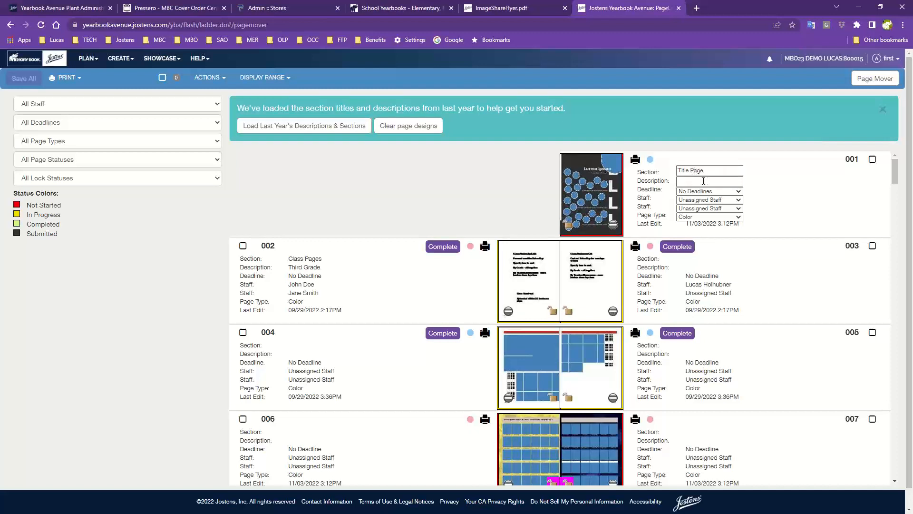
{"action": "left_click", "coordinate": [704, 181]}
{"action": "key", "text": "shift+Tab"}
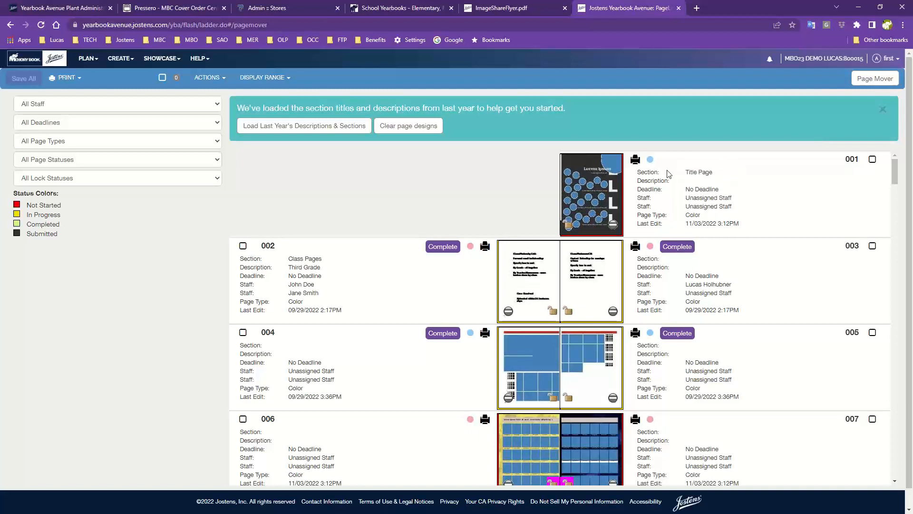
Rename page 001's section from Title Page to 'Class Pages' and give it the description '3rd grade'.
{"action": "left_click", "coordinate": [674, 173]}
{"action": "left_click", "coordinate": [705, 172]}
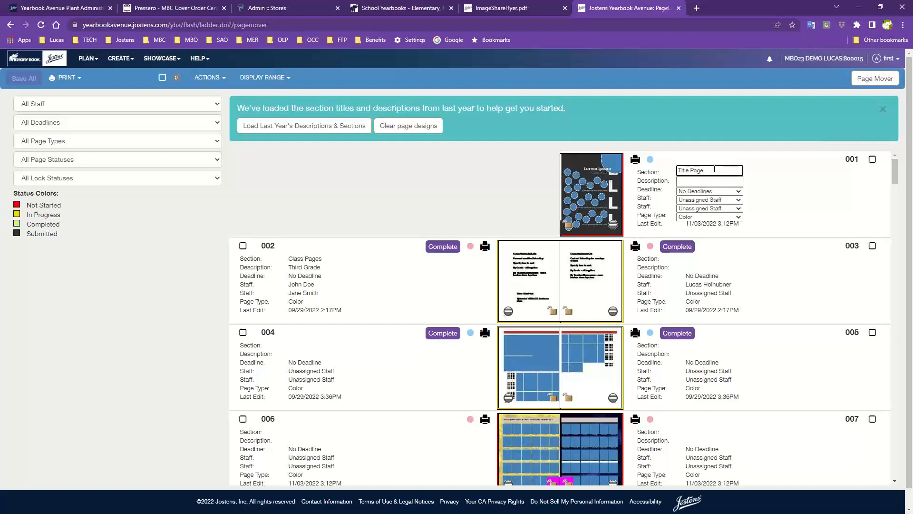
{"action": "key", "text": "BackSpace"}
{"action": "key", "text": "BackSpace"}
{"action": "key", "text": "BackSpace"}
{"action": "key", "text": "BackSpace"}
{"action": "key", "text": "BackSpace"}
{"action": "type", "text": "Class Pages"}
{"action": "left_click", "coordinate": [702, 183]}
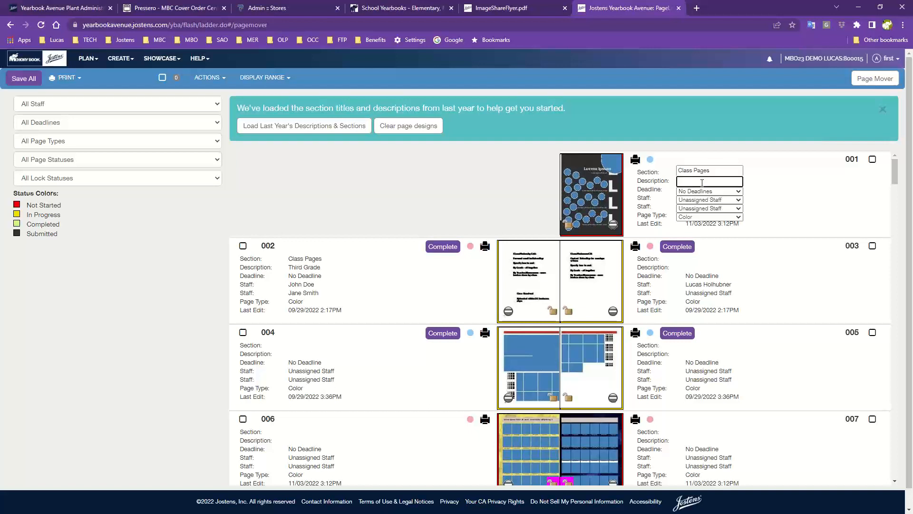
{"action": "type", "text": "3rd grade"}
{"action": "left_click", "coordinate": [670, 173]}
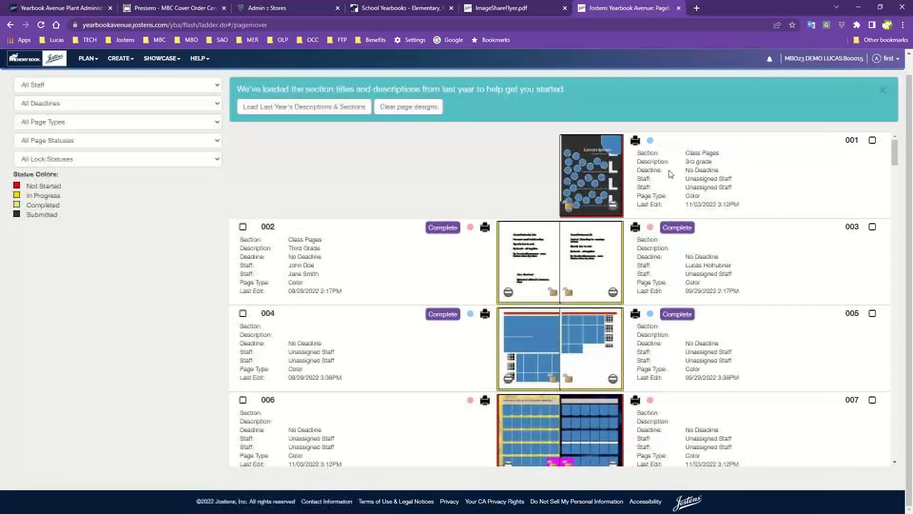
Change page 001's section name from 'Class Pages' to 'Sports'.
{"action": "scroll", "coordinate": [670, 174], "scroll_direction": "down", "scroll_amount": 1}
{"action": "left_click", "coordinate": [674, 152]}
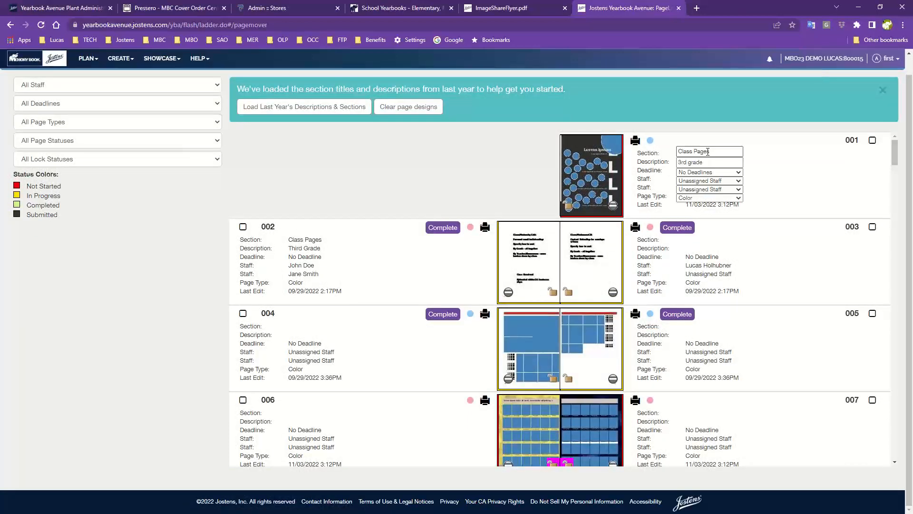
{"action": "left_click", "coordinate": [675, 152]}
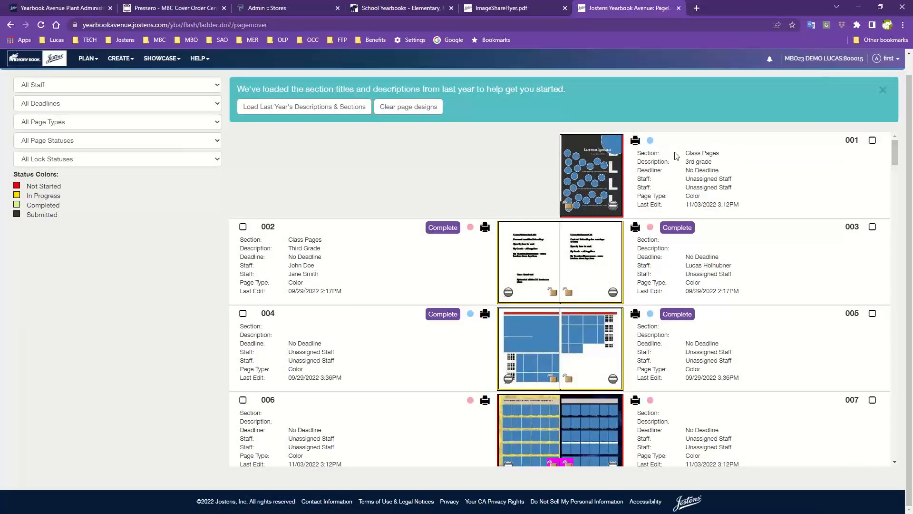
{"action": "left_click", "coordinate": [684, 156]}
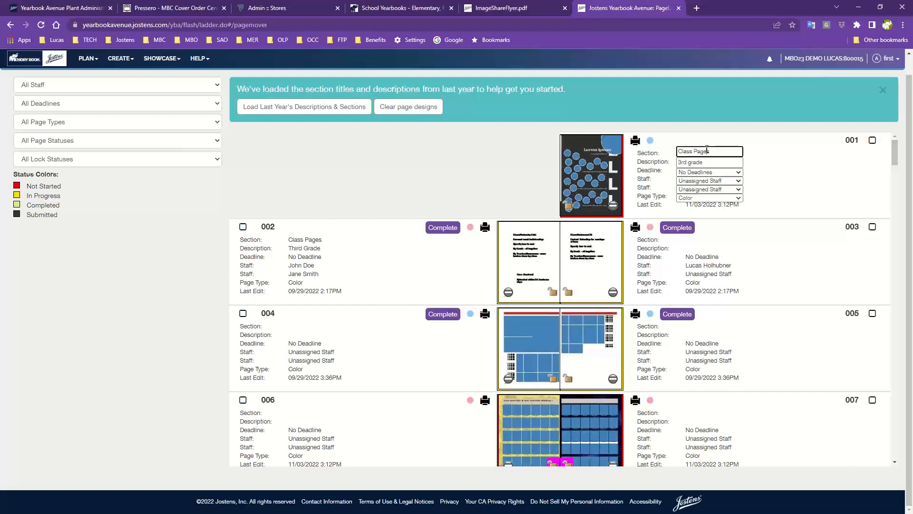
{"action": "key", "text": "BackSpace"}
{"action": "key", "text": "BackSpace"}
{"action": "key", "text": "BackSpace"}
{"action": "key", "text": "BackSpace"}
{"action": "key", "text": "BackSpace"}
{"action": "key", "text": "BackSpace"}
{"action": "key", "text": "BackSpace"}
{"action": "key", "text": "BackSpace"}
{"action": "type", "text": "Sports"}
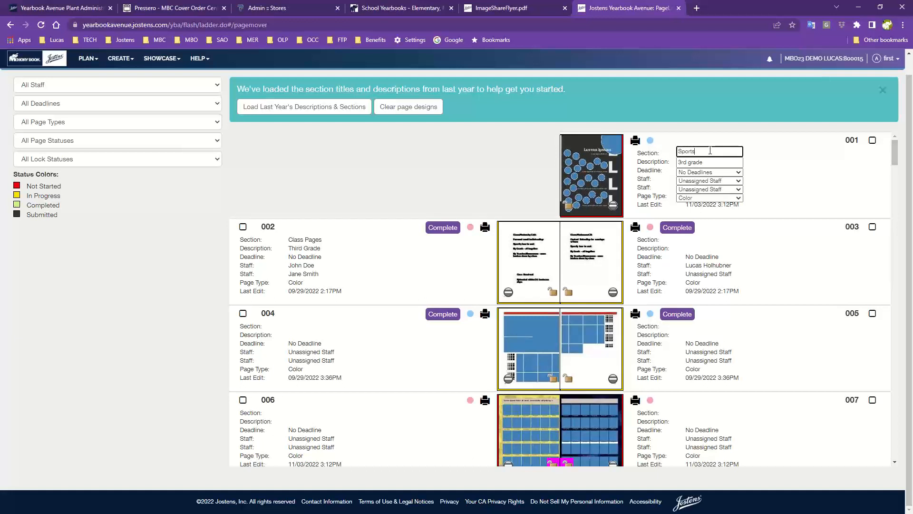